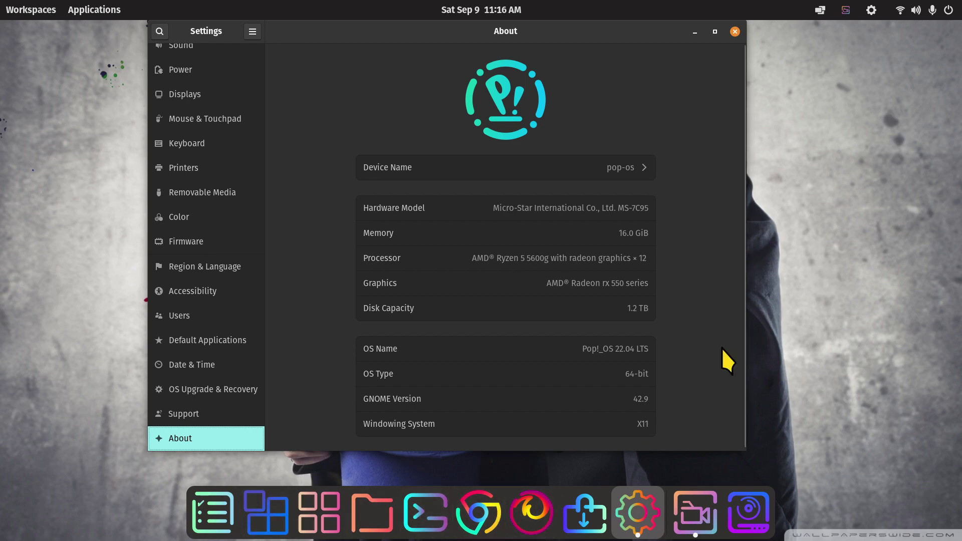
# - Open the Keyboard page's View and Customize Shortcuts list and scroll through its categories
pyautogui.click(695, 31)
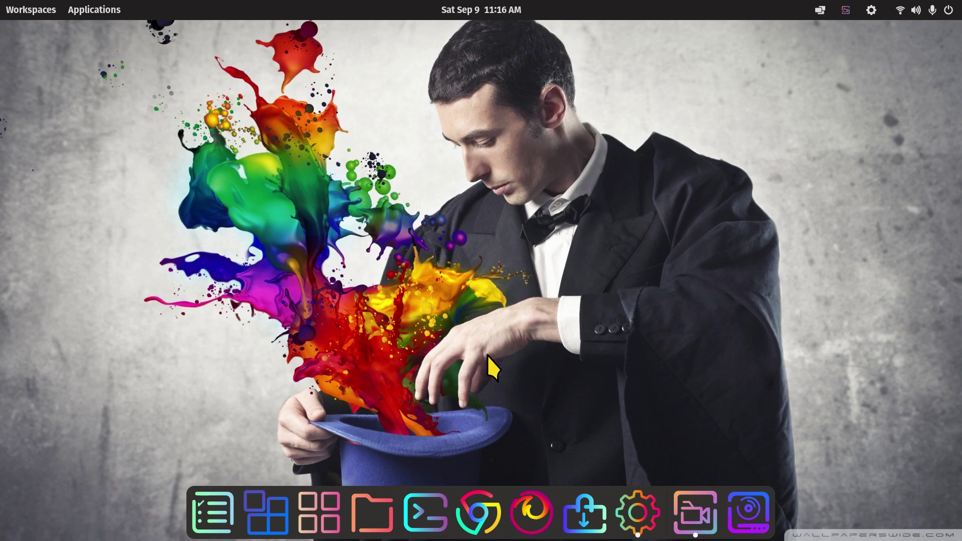
pyautogui.click(637, 511)
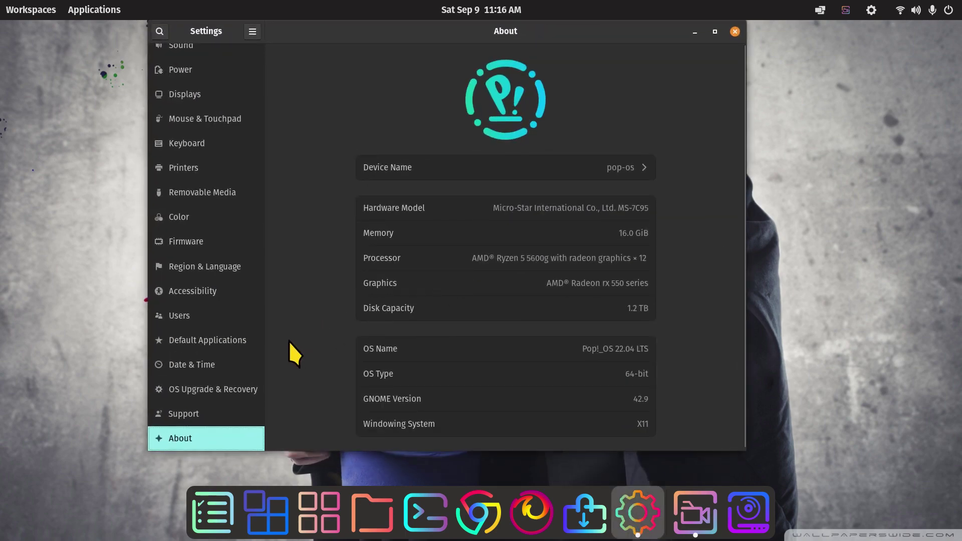
pyautogui.click(207, 145)
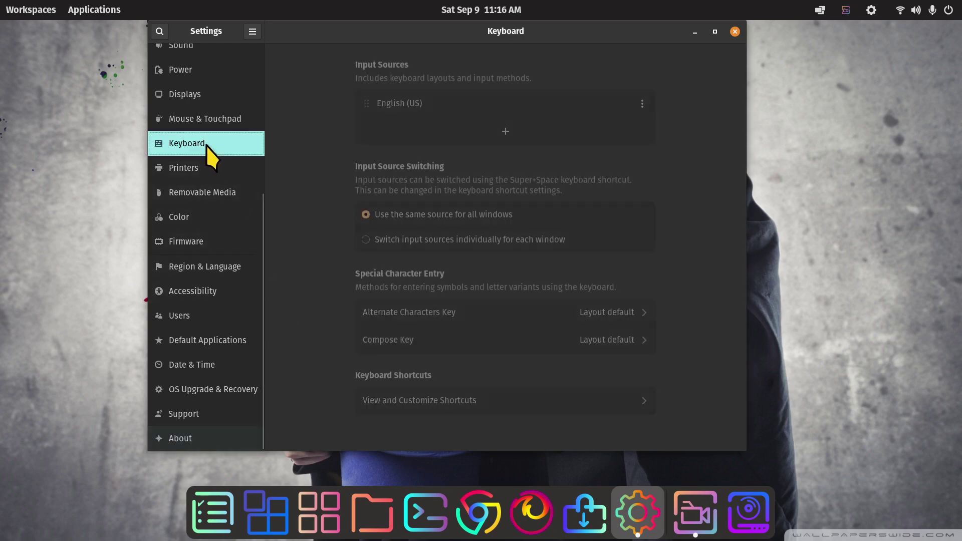
pyautogui.click(455, 398)
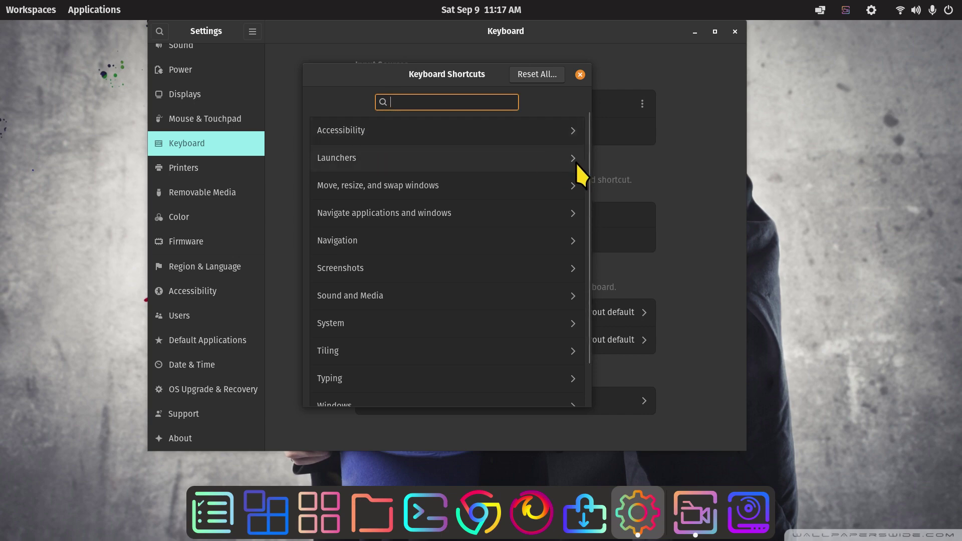
pyautogui.moveTo(586, 172); pyautogui.dragTo(590, 251)
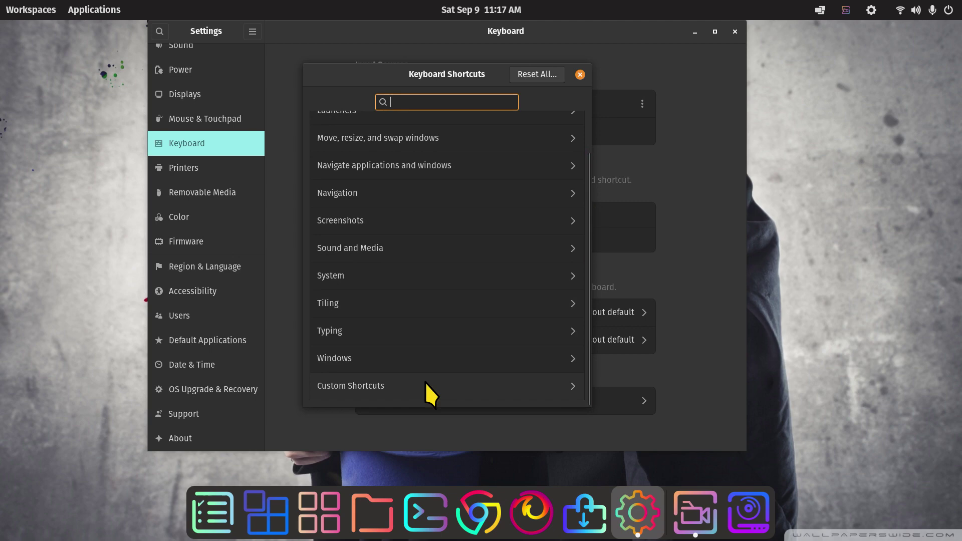
pyautogui.moveTo(587, 288); pyautogui.dragTo(587, 145)
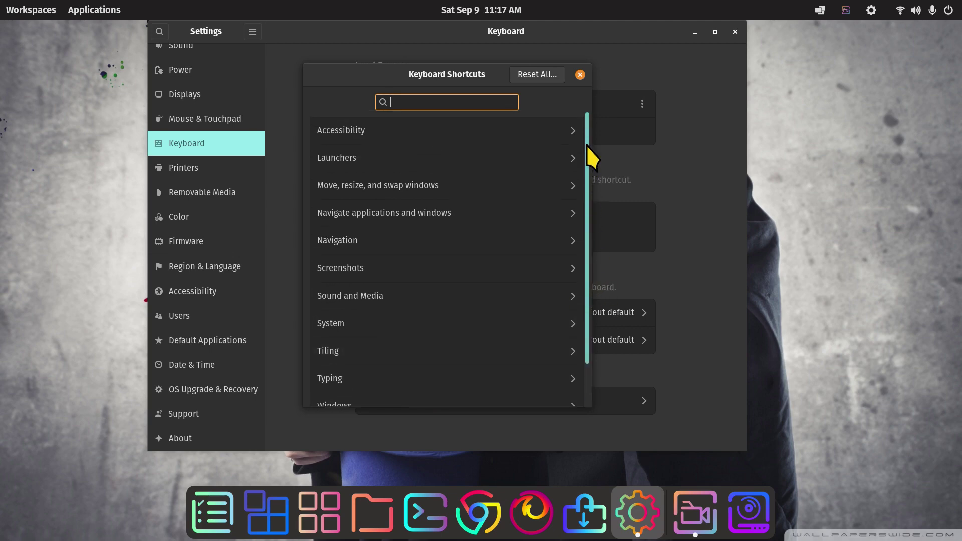
# - Open the Accessibility category to see zoom in Alt+Super+= and zoom out Alt+Super+-
pyautogui.click(366, 127)
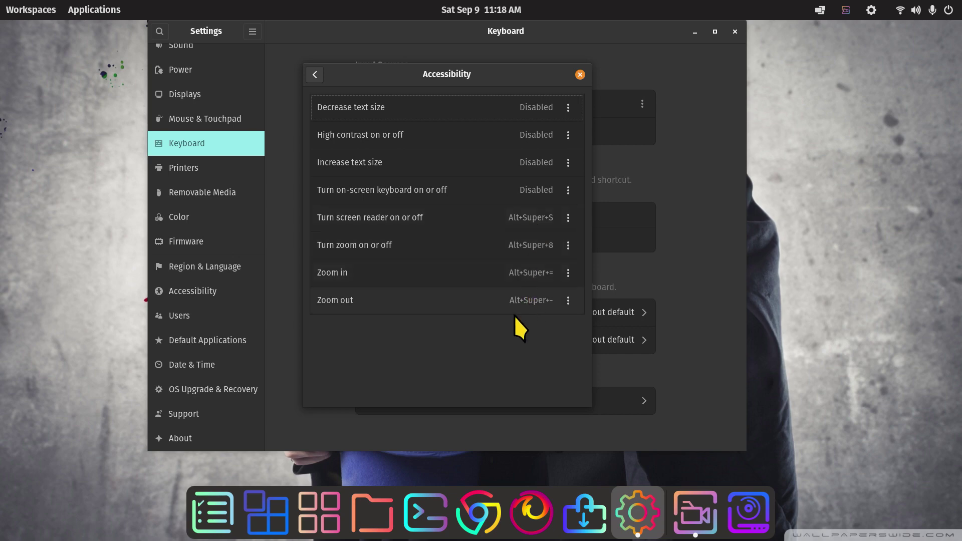
pyautogui.click(373, 503)
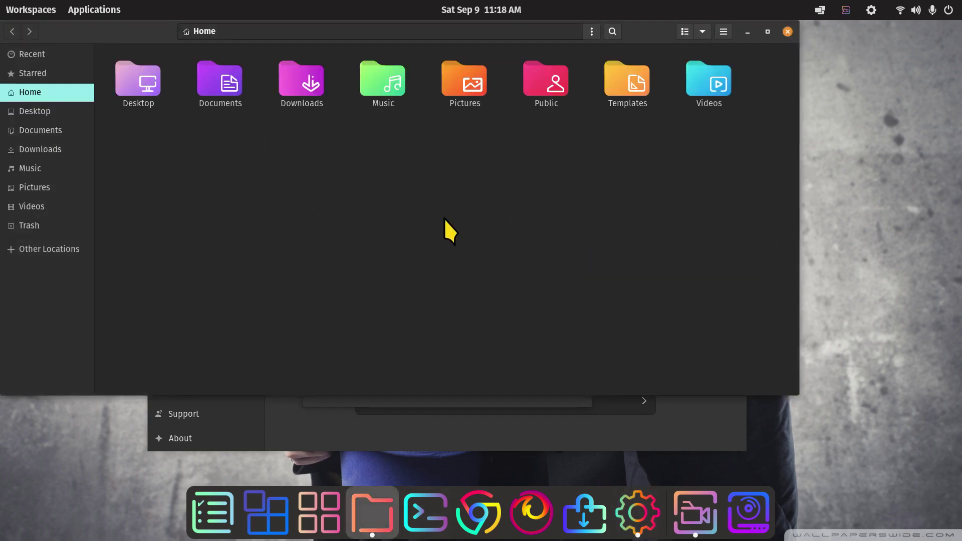
pyautogui.hotkey('ctrl', '+')
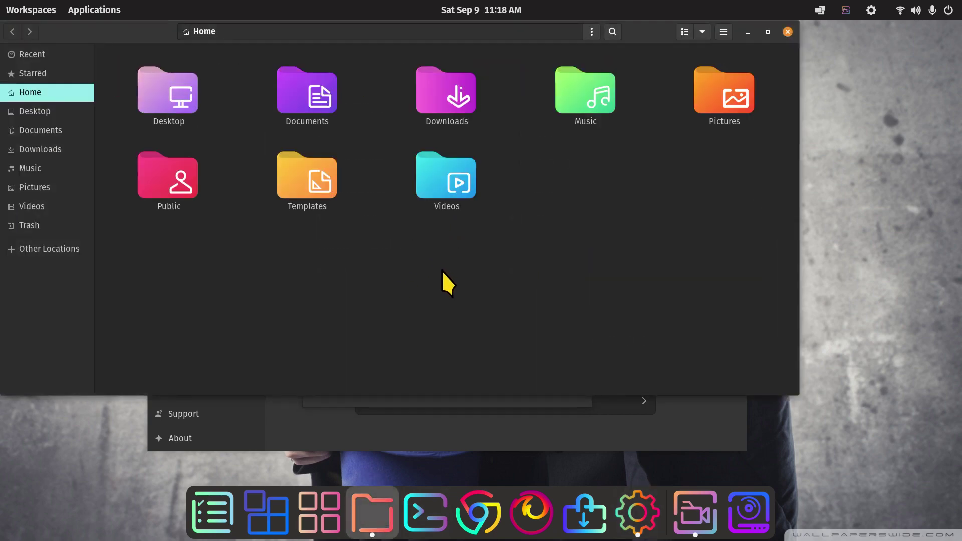
pyautogui.hotkey('ctrl', '-')
pyautogui.hotkey('ctrl', '-')
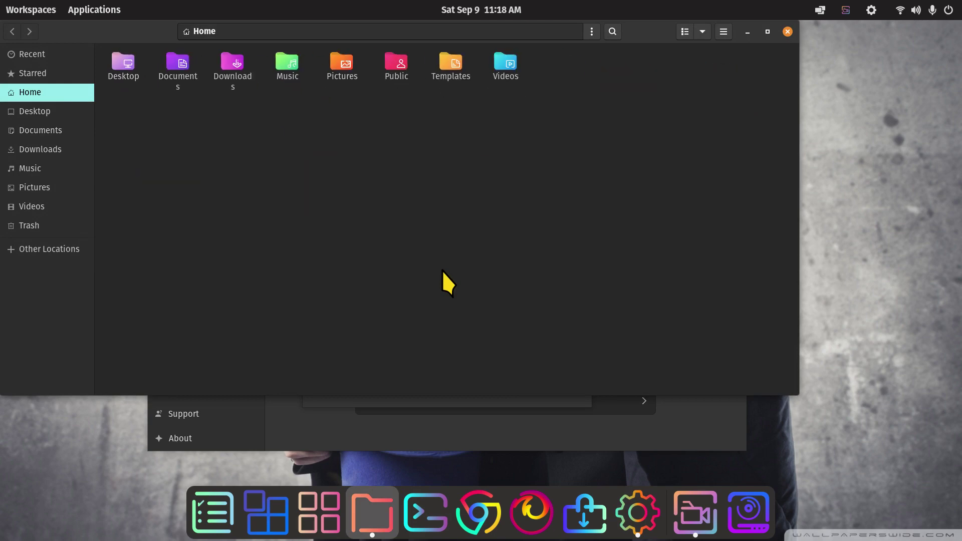
pyautogui.hotkey('ctrl', '+')
pyautogui.hotkey('ctrl', '+')
pyautogui.hotkey('ctrl', '-')
pyautogui.hotkey('ctrl', '-')
pyautogui.hotkey('ctrl', '+')
pyautogui.hotkey('ctrl', '+')
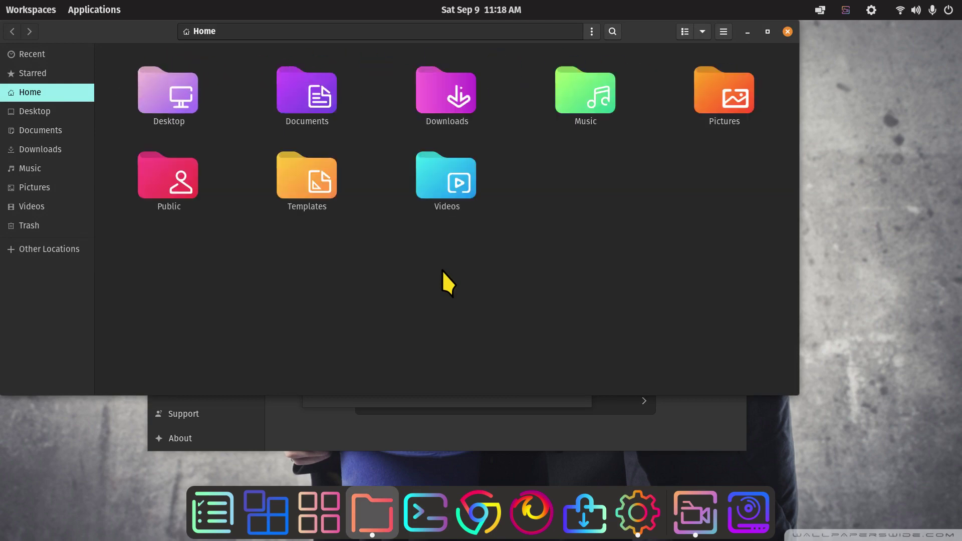
pyautogui.click(41, 189)
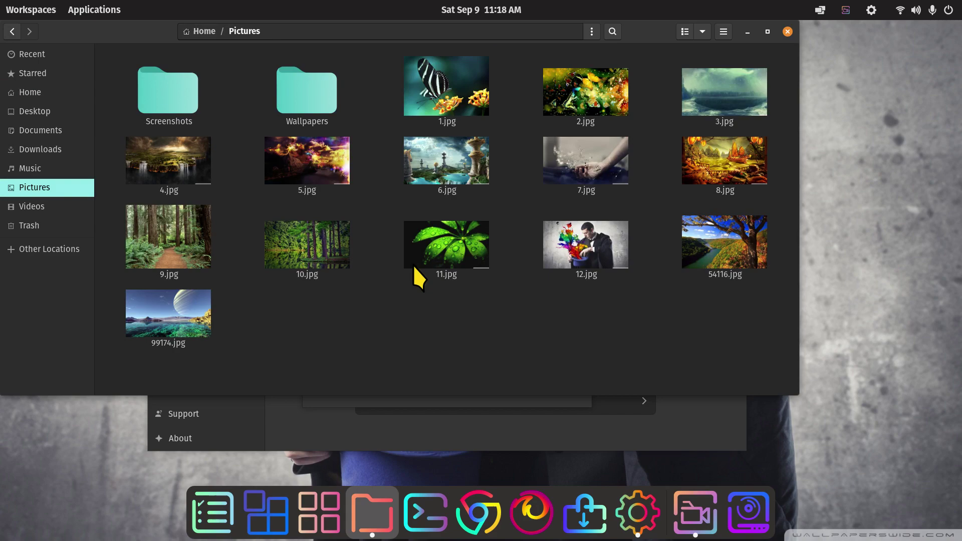
pyautogui.hotkey('ctrl', '-')
pyautogui.hotkey('ctrl', '-')
pyautogui.hotkey('ctrl', '+')
pyautogui.hotkey('ctrl', '+')
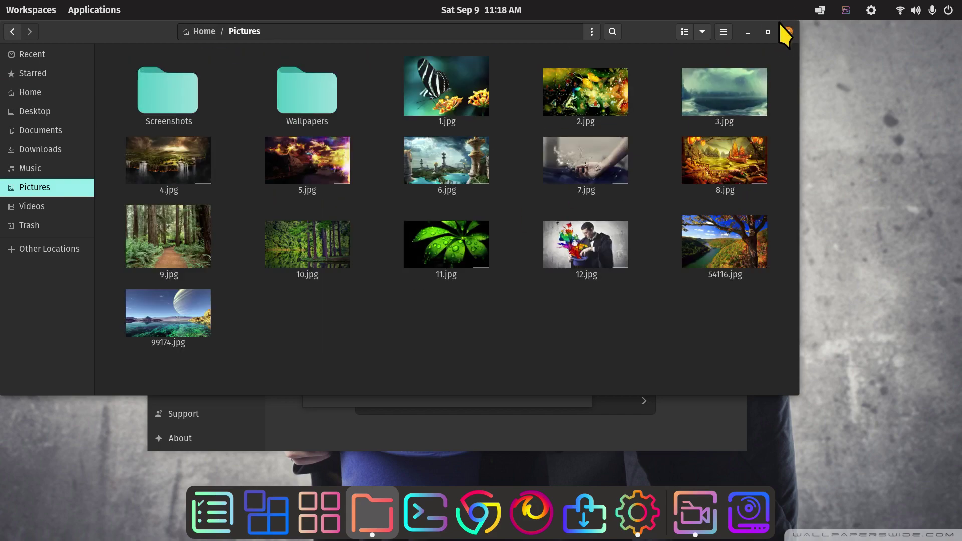
pyautogui.click(787, 31)
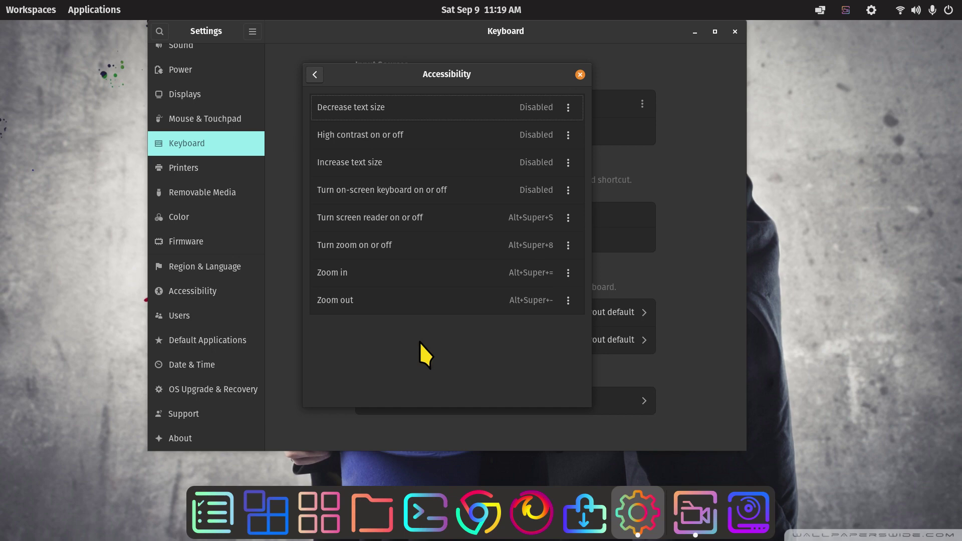
# - Open the Launchers shortcuts category and launch Firefox with Super+B
pyautogui.click(313, 76)
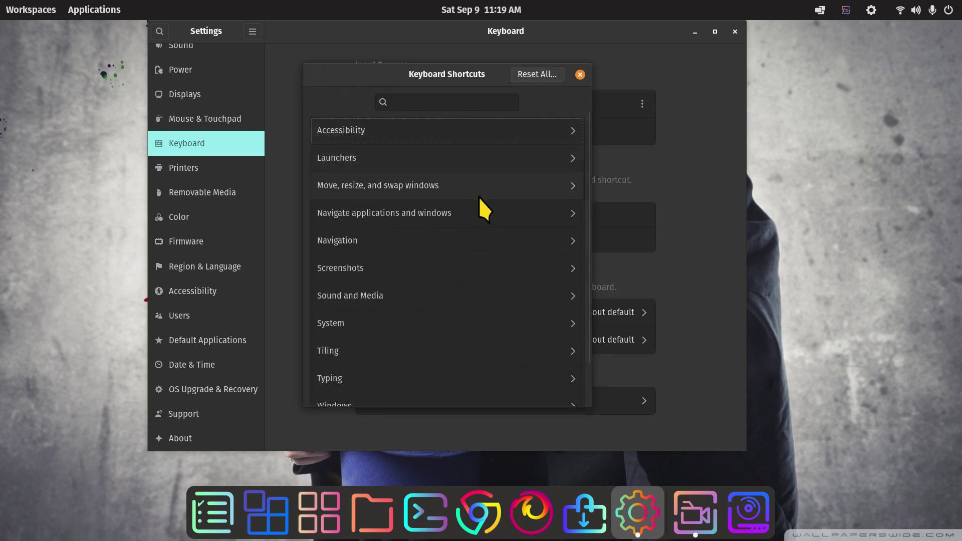
pyautogui.click(439, 153)
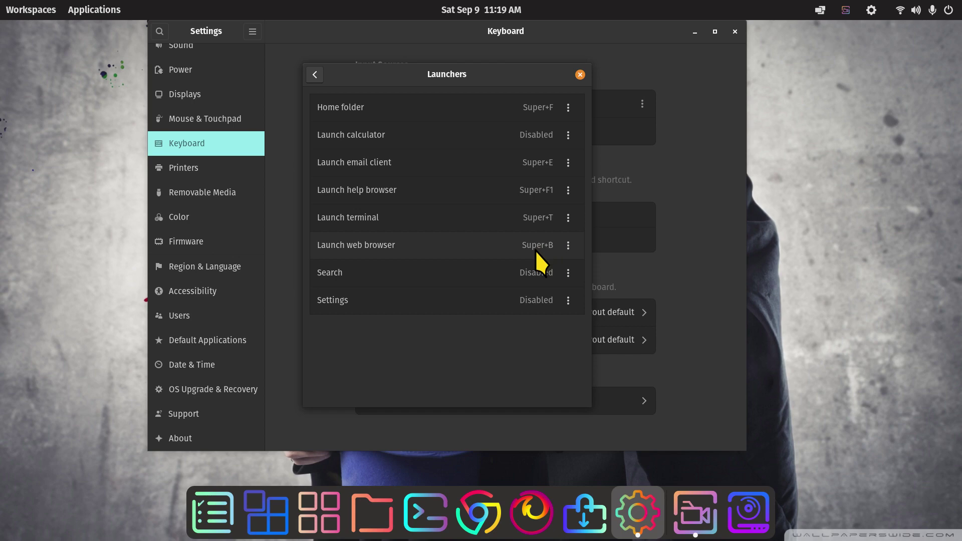
pyautogui.press('super+b')
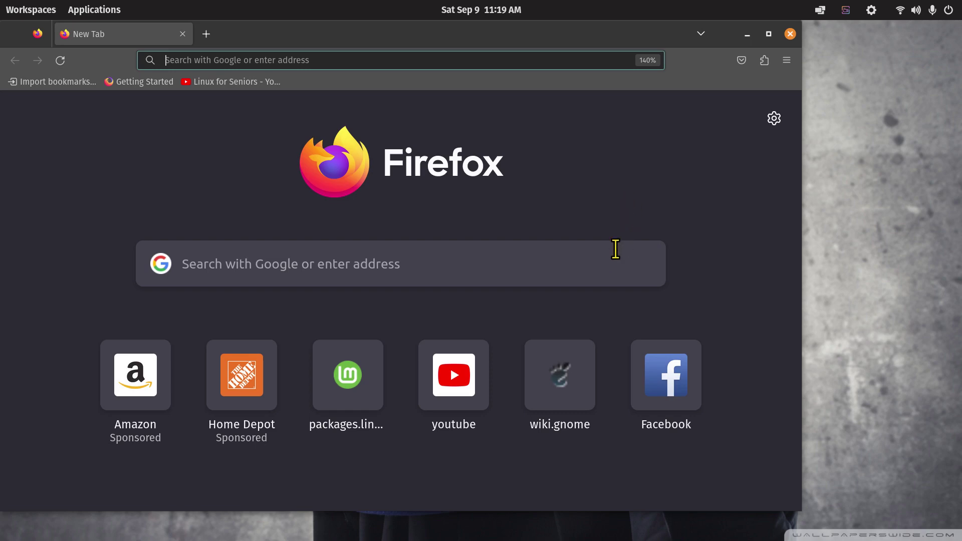
# - Zoom Firefox's new-tab page to 30%, 170%, then 160%, and close Firefox with Super+Q
pyautogui.scroll(4, 613, 254)
pyautogui.scroll(-10, 610, 246)
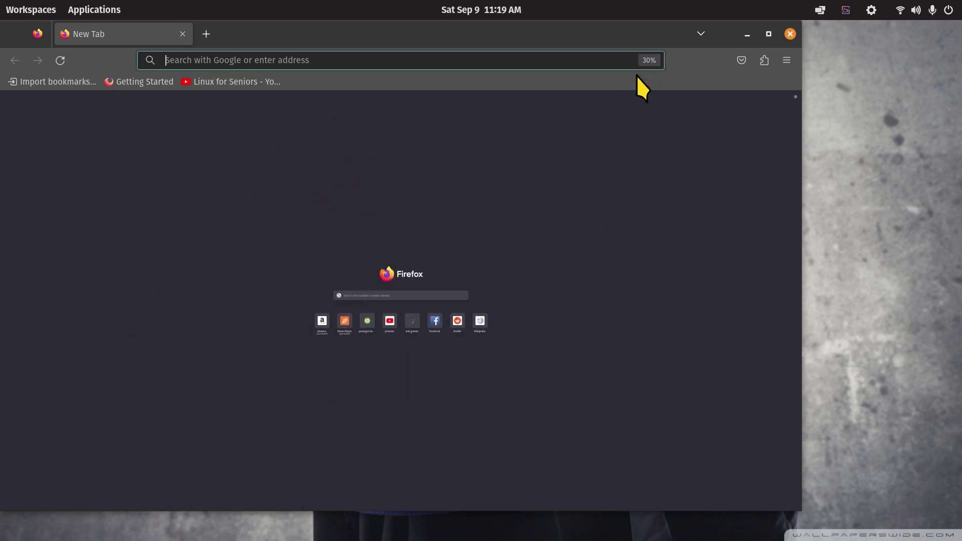
pyautogui.scroll(6, 596, 268)
pyautogui.scroll(5, 597, 258)
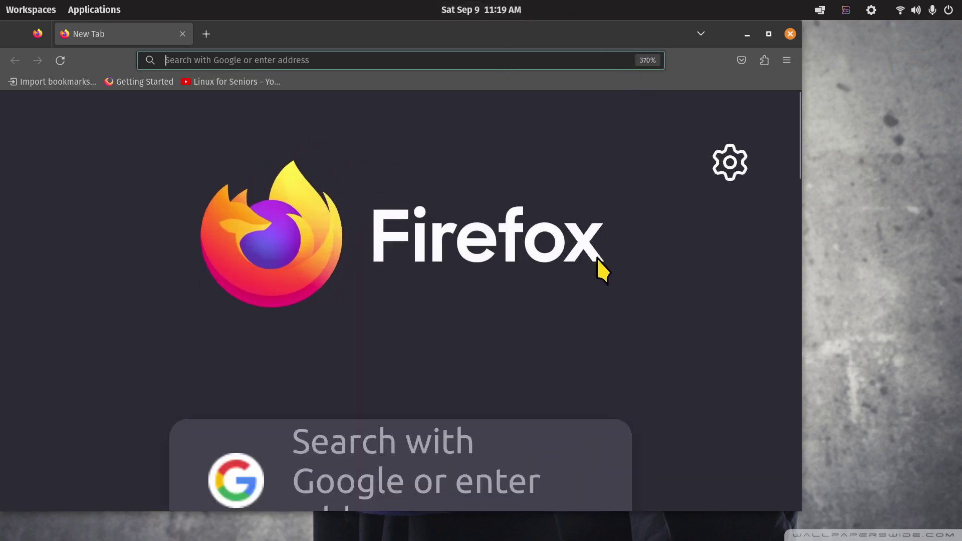
pyautogui.scroll(-10, 558, 221)
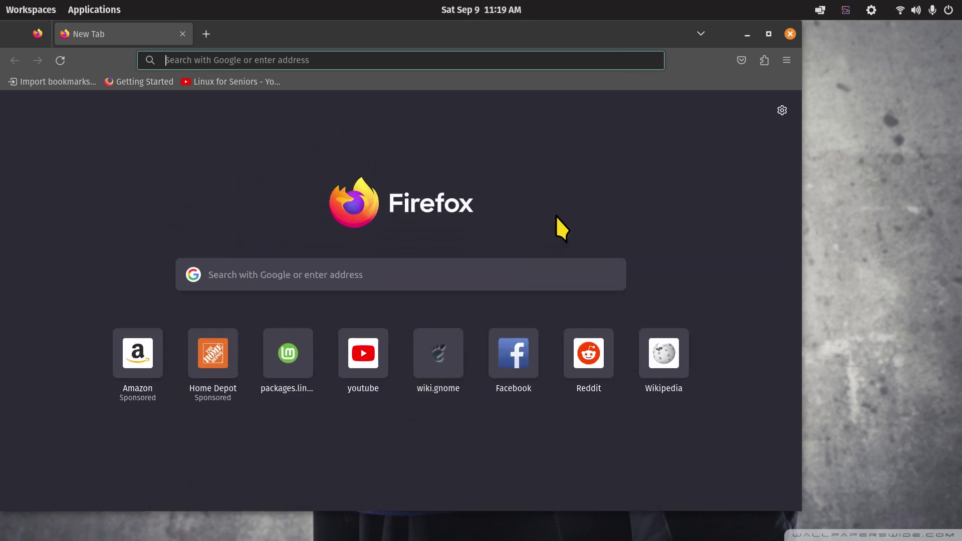
pyautogui.hotkey('ctrl', '-')
pyautogui.hotkey('ctrl', '-')
pyautogui.hotkey('ctrl', '-')
pyautogui.hotkey('ctrl', '-')
pyautogui.hotkey('ctrl', '-')
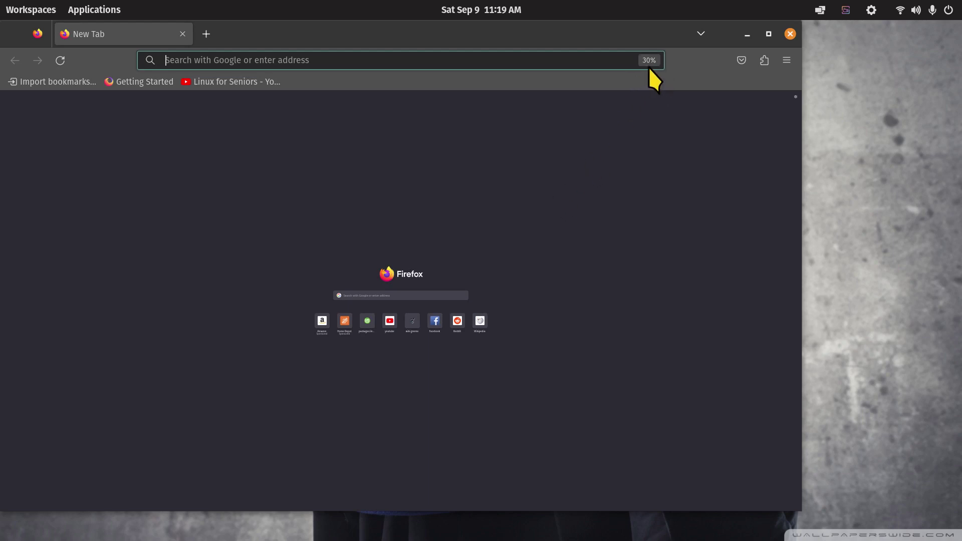
pyautogui.hotkey('ctrl', '+')
pyautogui.hotkey('ctrl', '+')
pyautogui.hotkey('ctrl', '+')
pyautogui.hotkey('ctrl', '+')
pyautogui.hotkey('ctrl', '+')
pyautogui.hotkey('ctrl', '+')
pyautogui.hotkey('ctrl', '+')
pyautogui.hotkey('ctrl', '+')
pyautogui.hotkey('ctrl', '+')
pyautogui.hotkey('ctrl', '+')
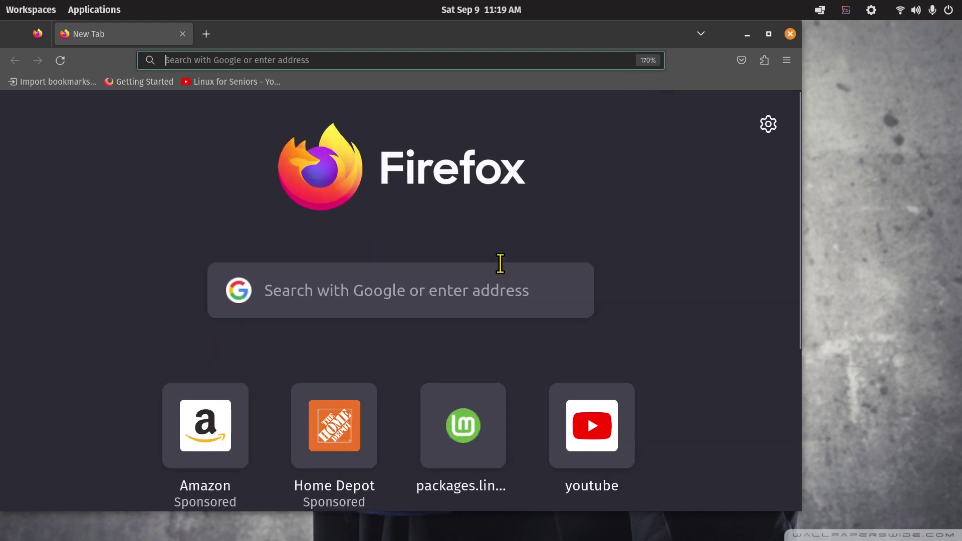
pyautogui.hotkey('ctrl', '-')
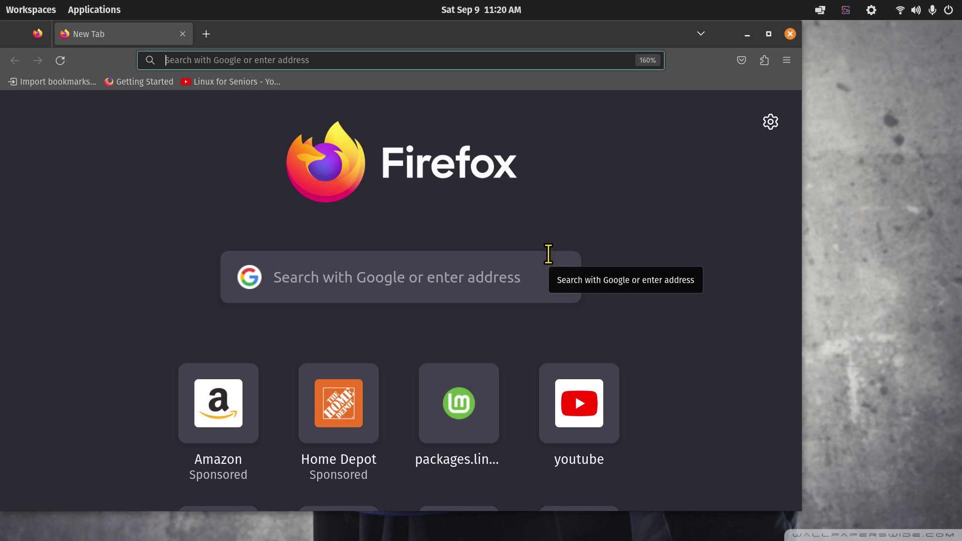
pyautogui.press('super+q')
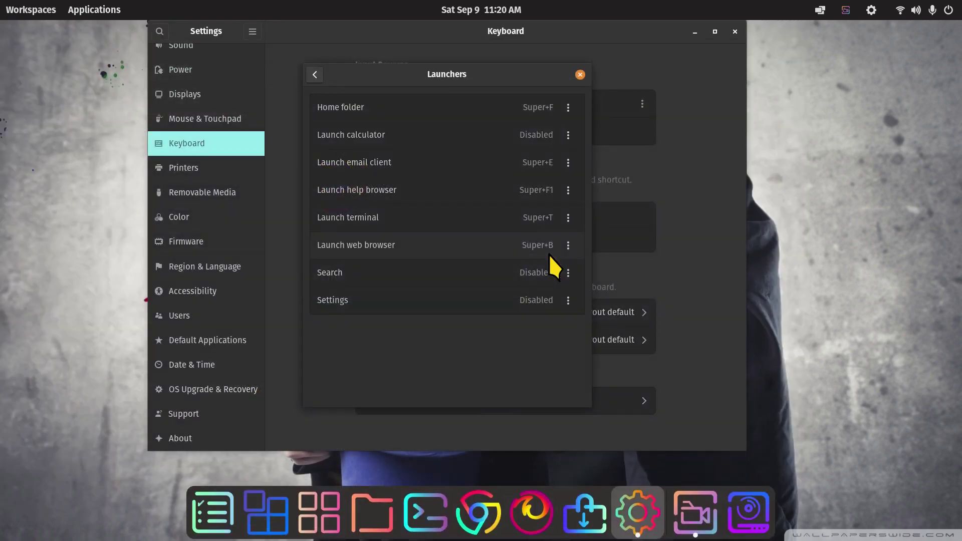
pyautogui.click(545, 220)
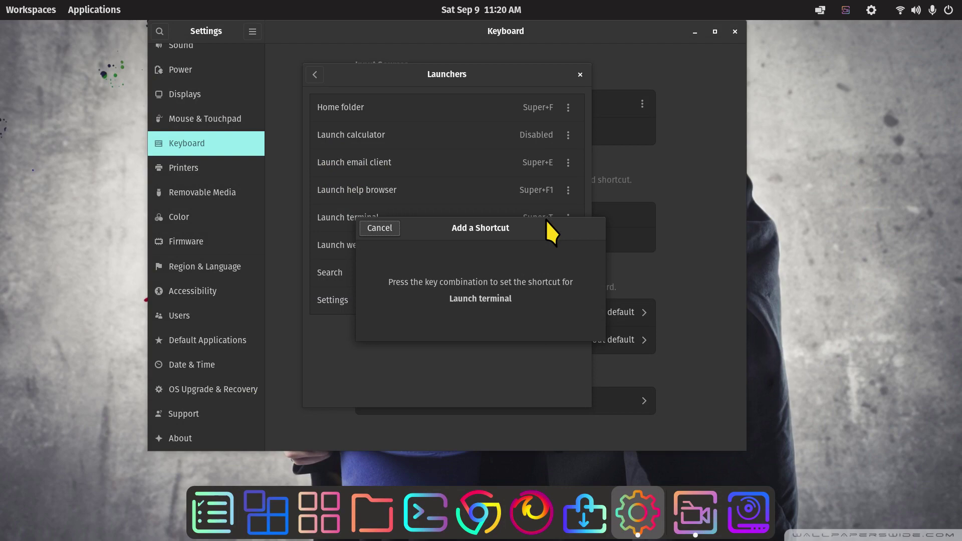
pyautogui.click(381, 226)
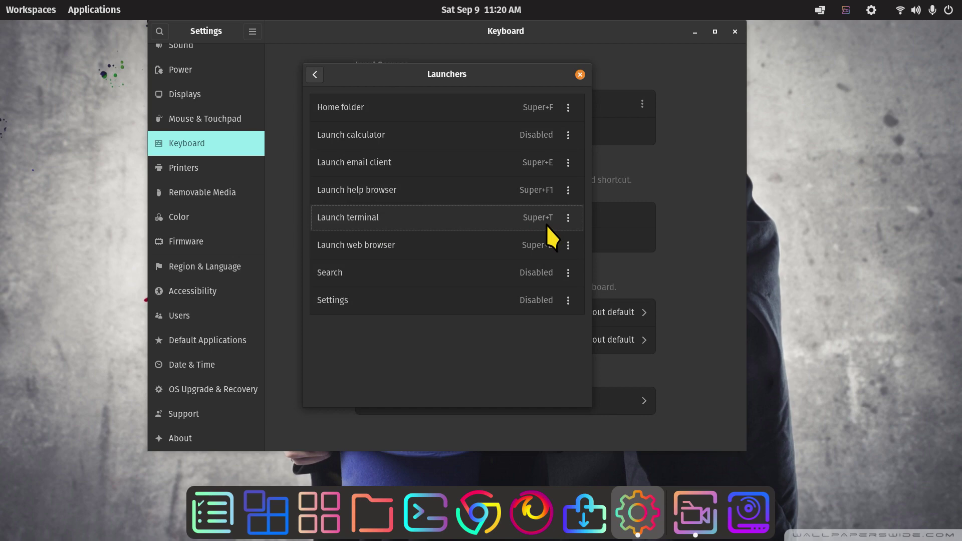
pyautogui.press('super+t')
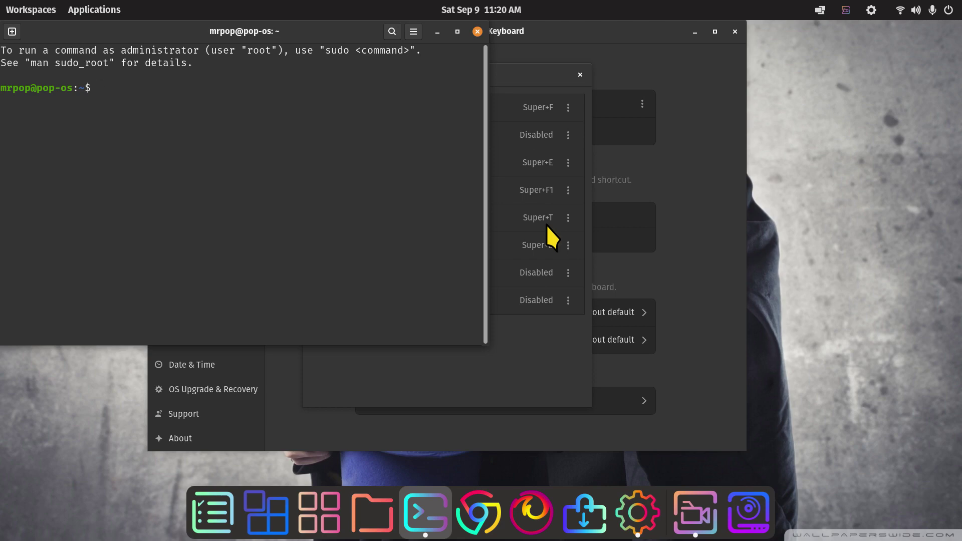
pyautogui.moveTo(187, 31); pyautogui.dragTo(352, 108)
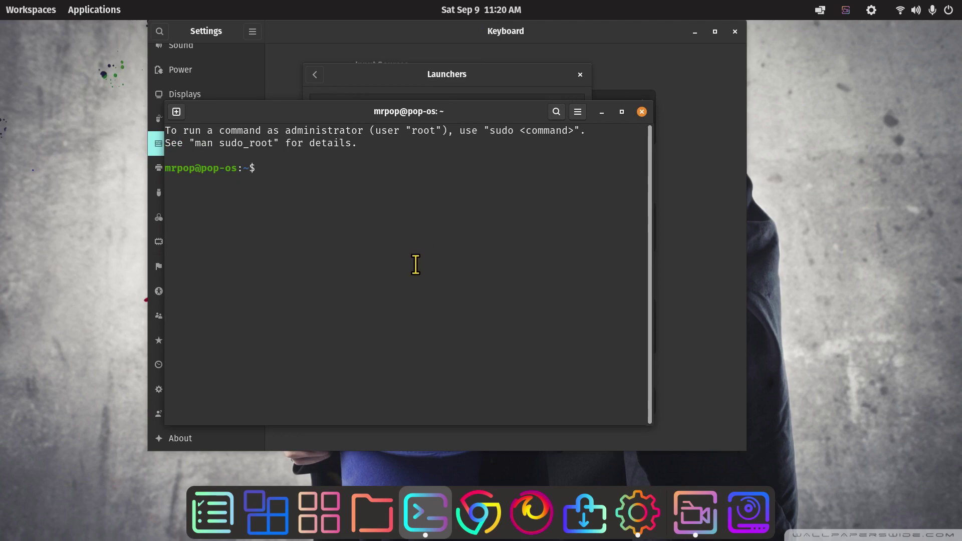
pyautogui.write('exit')
# - Close the terminal, then browse the Move/resize/swap windows, Navigate applications, Navigation and Screenshots categories
pyautogui.press('Return')
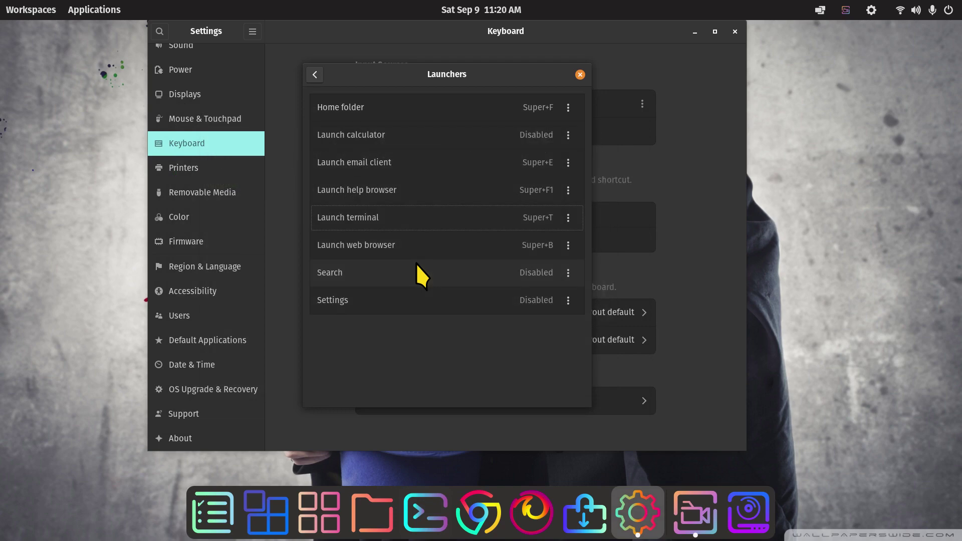
pyautogui.click(314, 75)
pyautogui.click(423, 185)
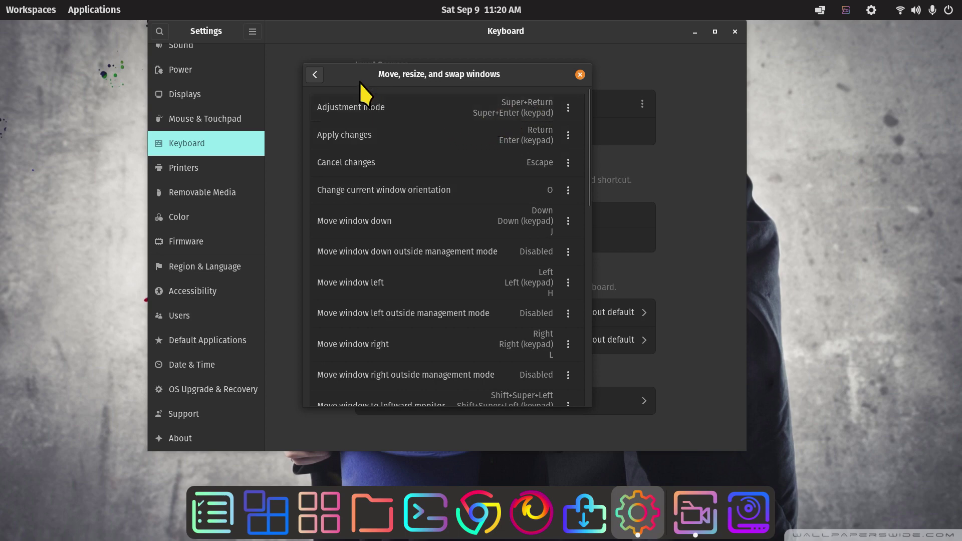
pyautogui.click(311, 72)
pyautogui.click(333, 213)
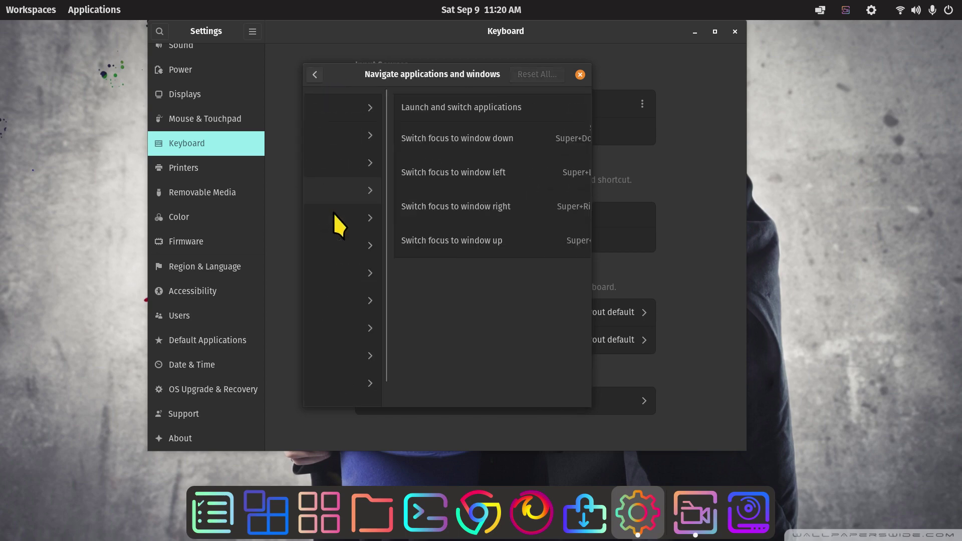
pyautogui.click(318, 75)
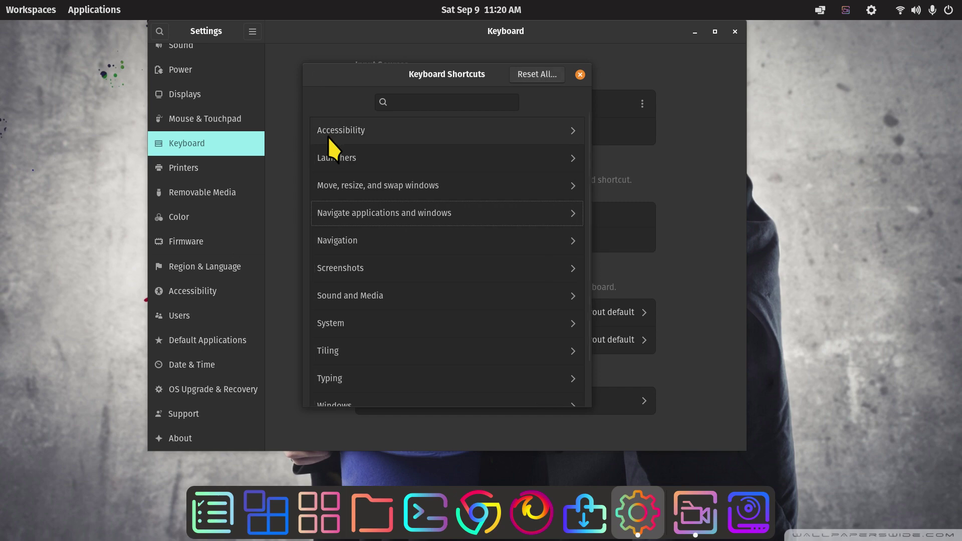
pyautogui.click(349, 241)
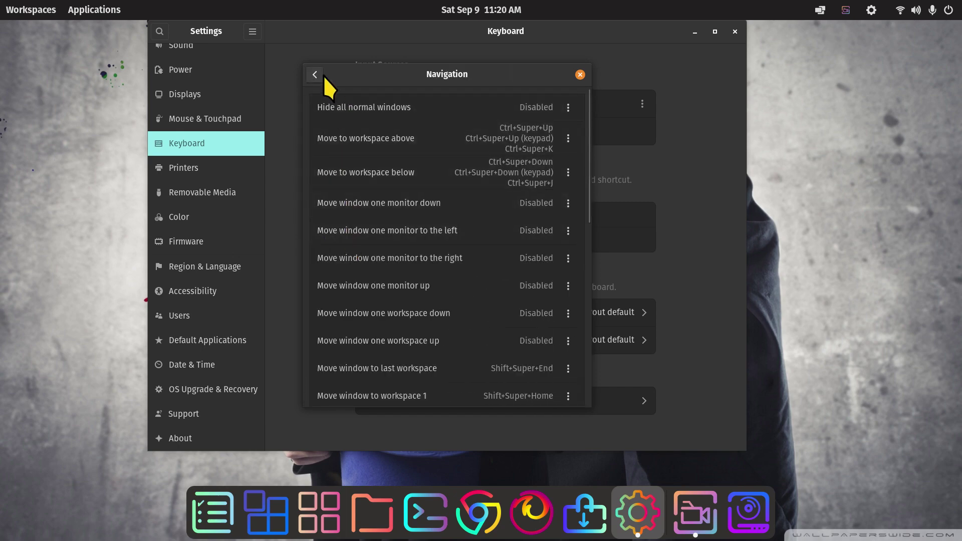
pyautogui.click(316, 76)
pyautogui.click(371, 265)
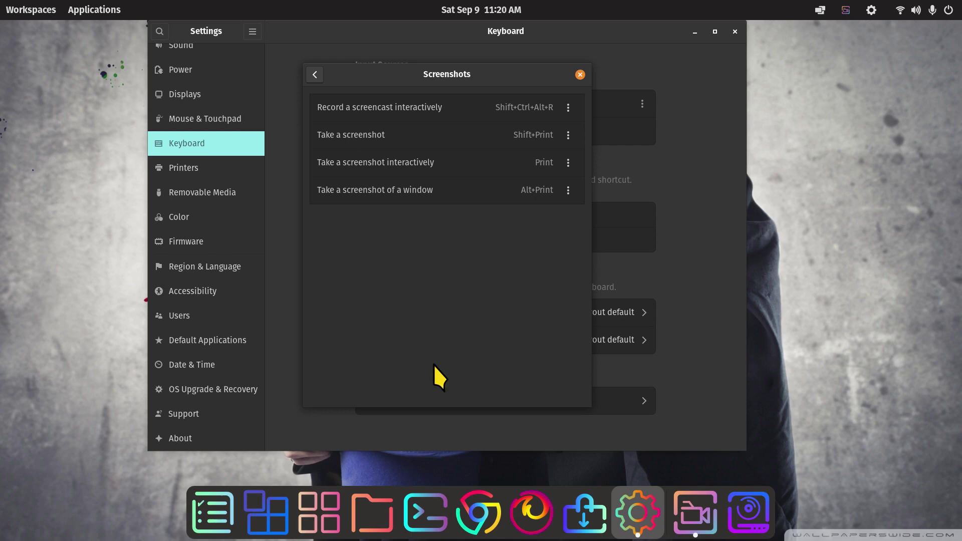
pyautogui.press('Print')
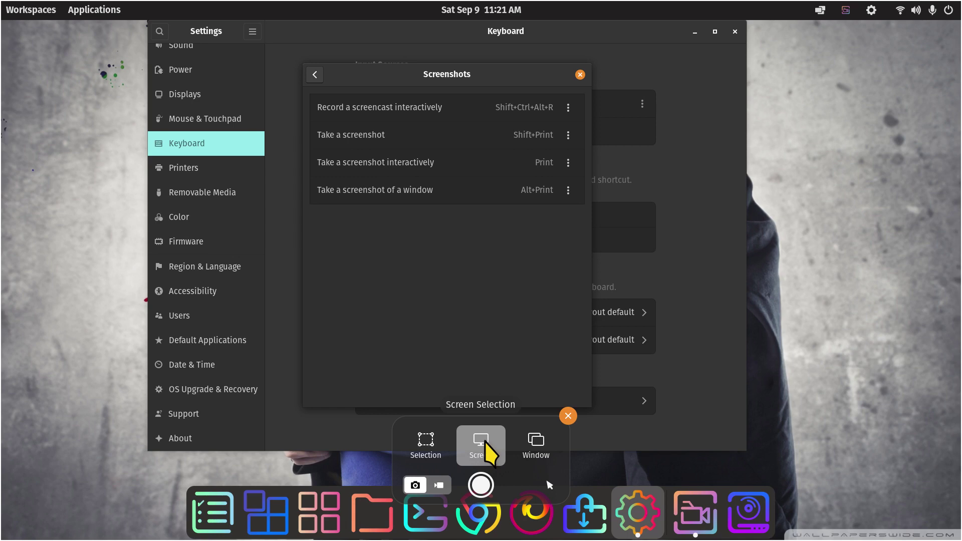
pyautogui.click(568, 416)
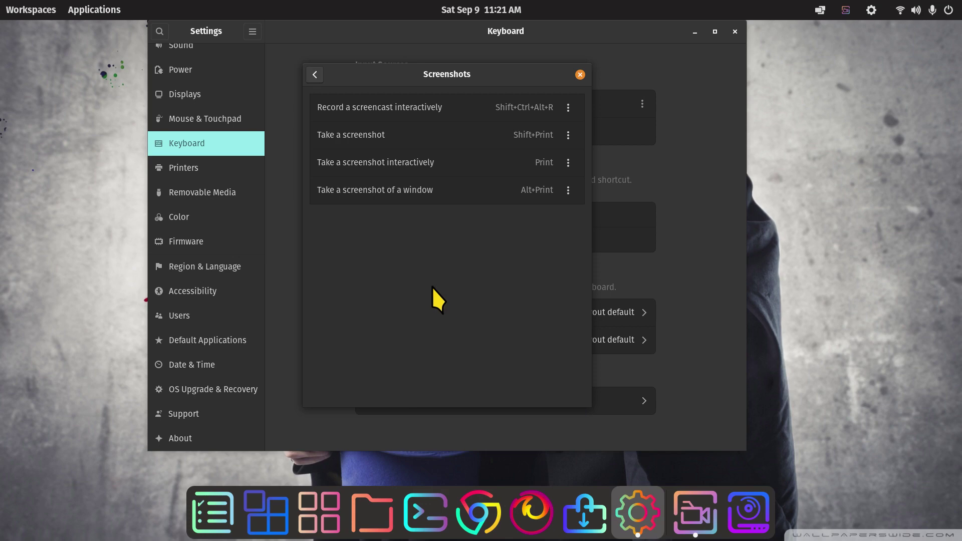
# - Review Sound and Media shortcuts, leave Play/pause unassigned, then open the System category
pyautogui.click(319, 76)
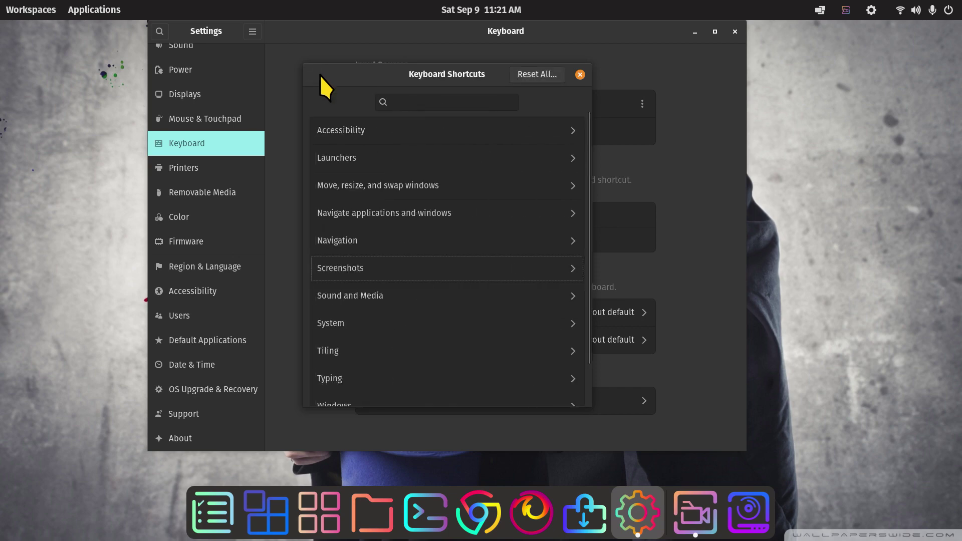
pyautogui.click(430, 297)
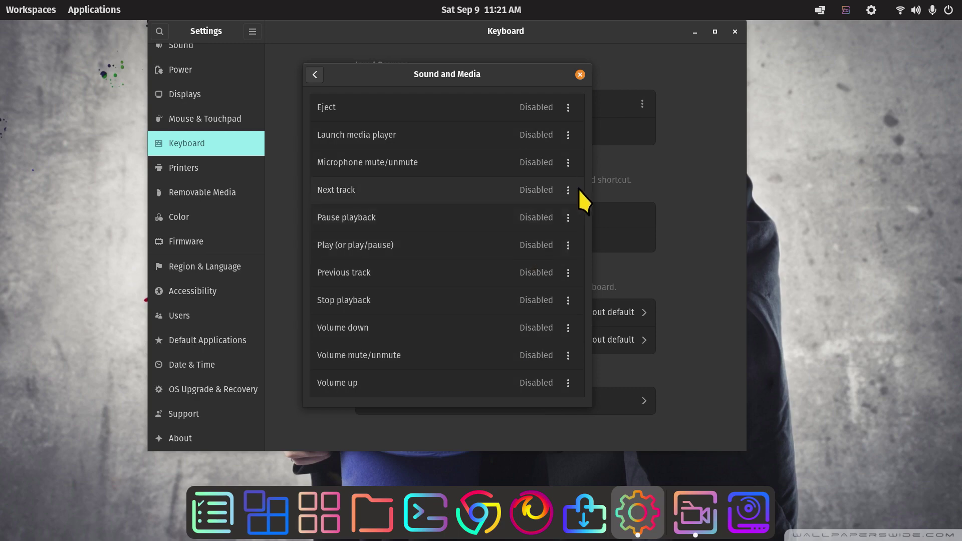
pyautogui.click(559, 246)
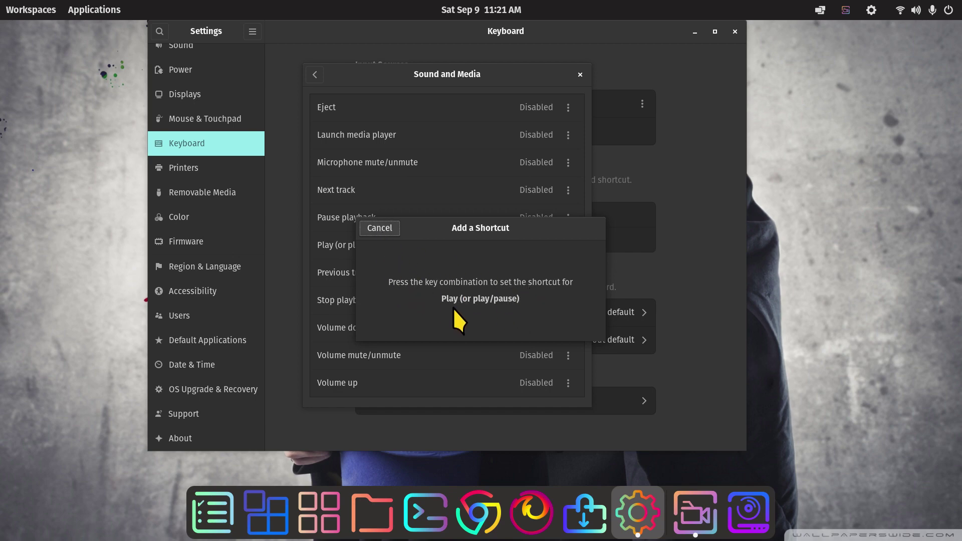
pyautogui.click(378, 226)
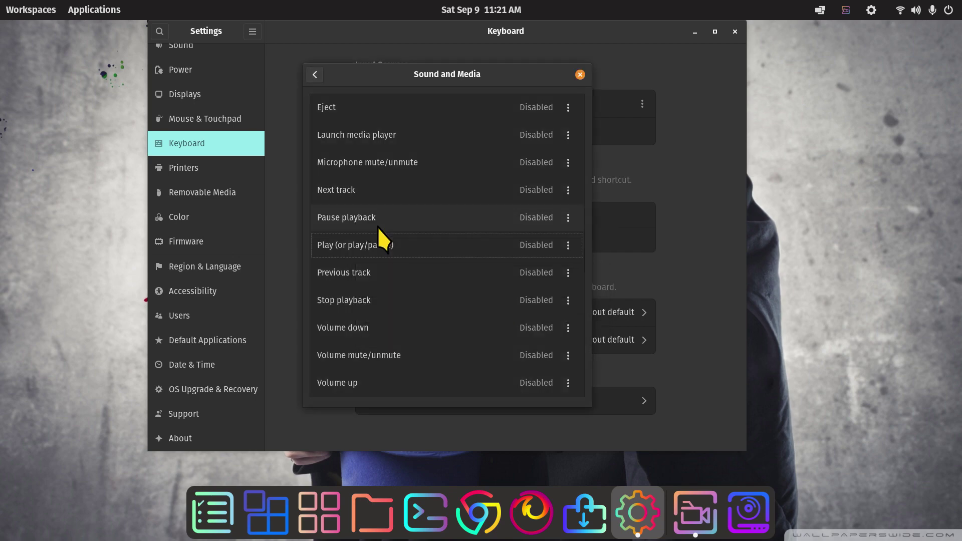
pyautogui.click(312, 74)
pyautogui.click(461, 323)
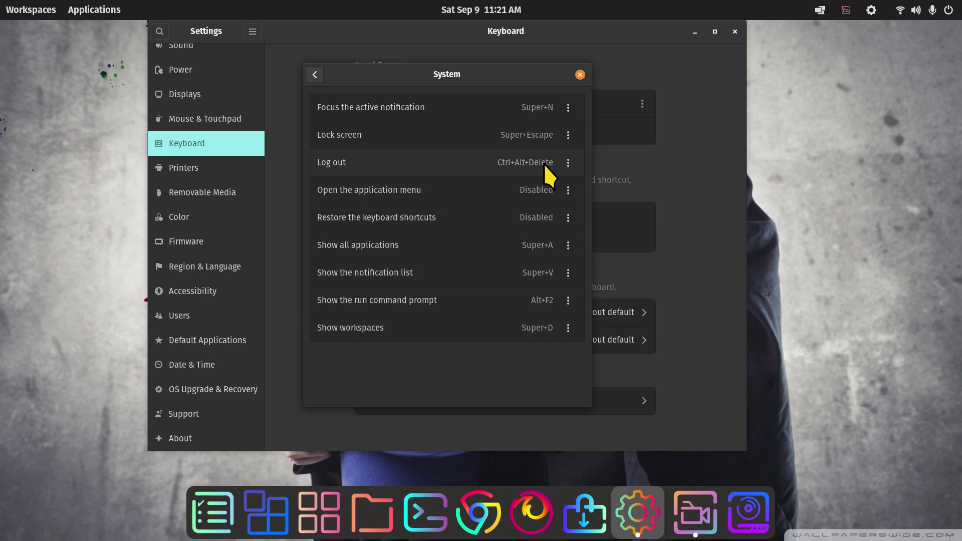
pyautogui.hotkey('ctrl', 'alt', 'Delete')
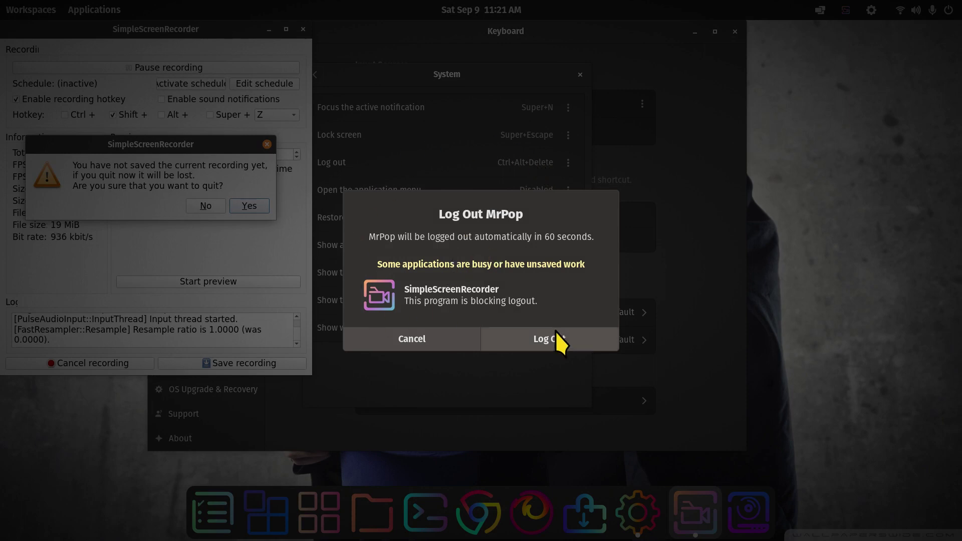
pyautogui.click(418, 337)
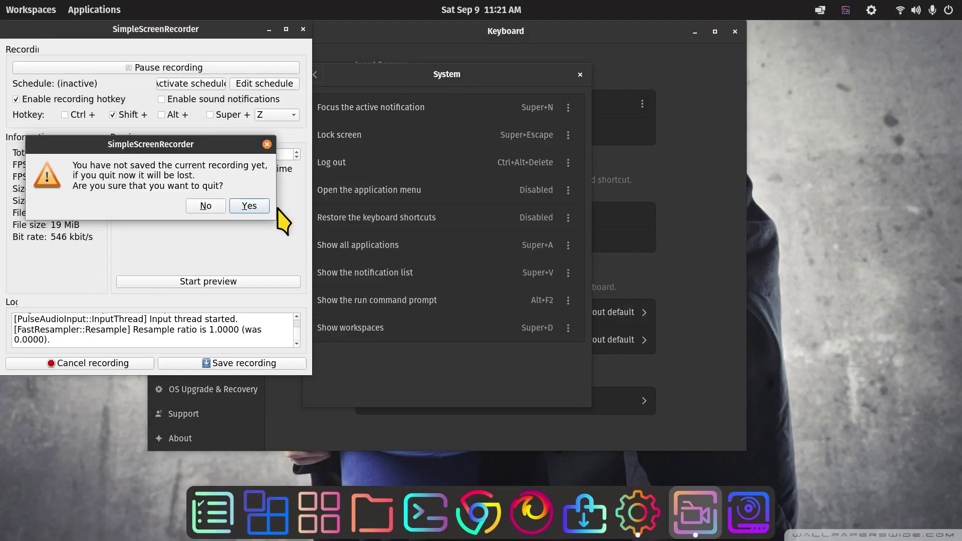
pyautogui.click(266, 144)
pyautogui.click(269, 29)
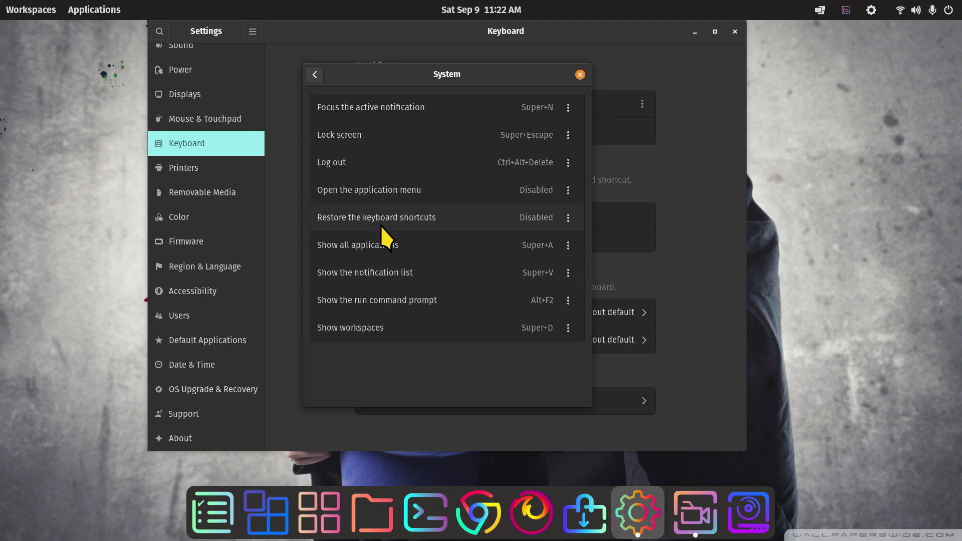
# - Look through the Tiling and Windows shortcut lists, then open Custom Shortcuts
pyautogui.click(315, 74)
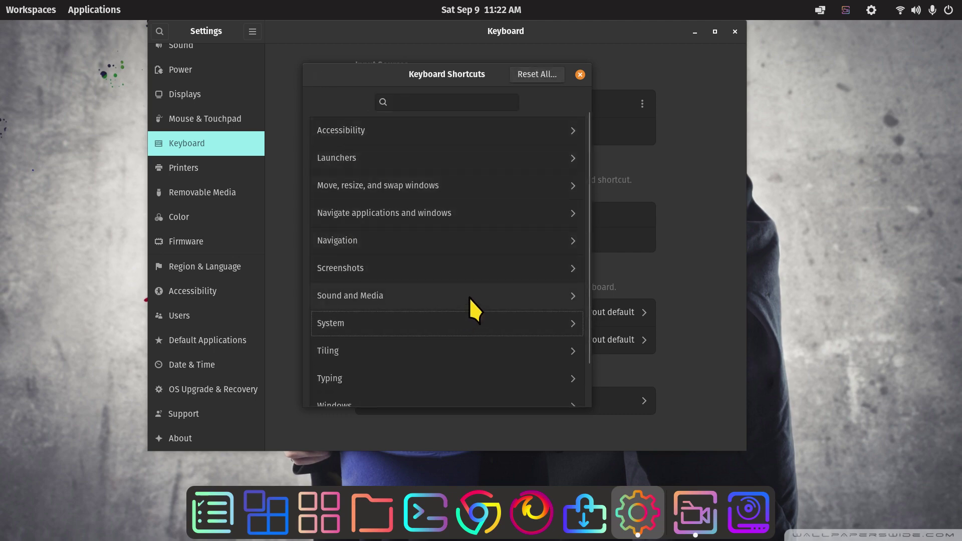
pyautogui.click(432, 357)
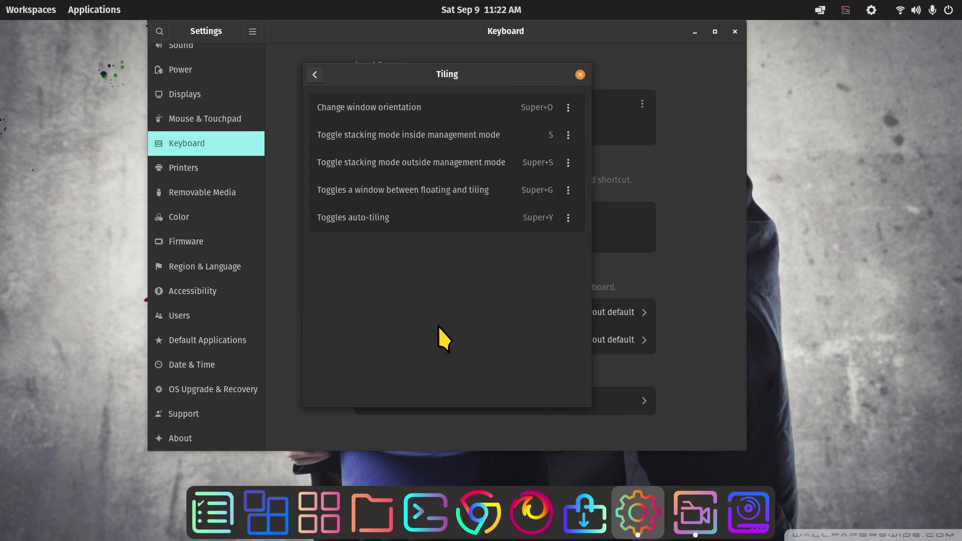
pyautogui.click(315, 75)
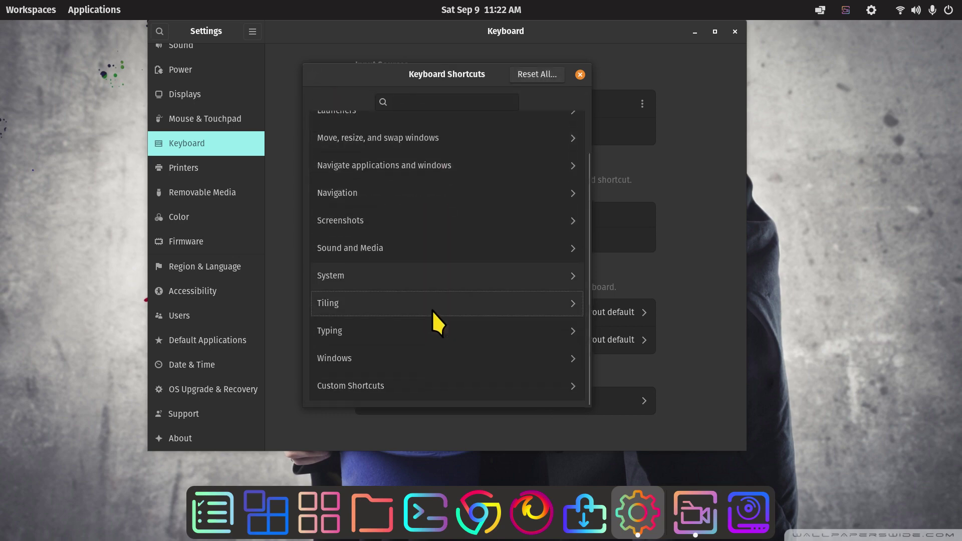
pyautogui.click(399, 368)
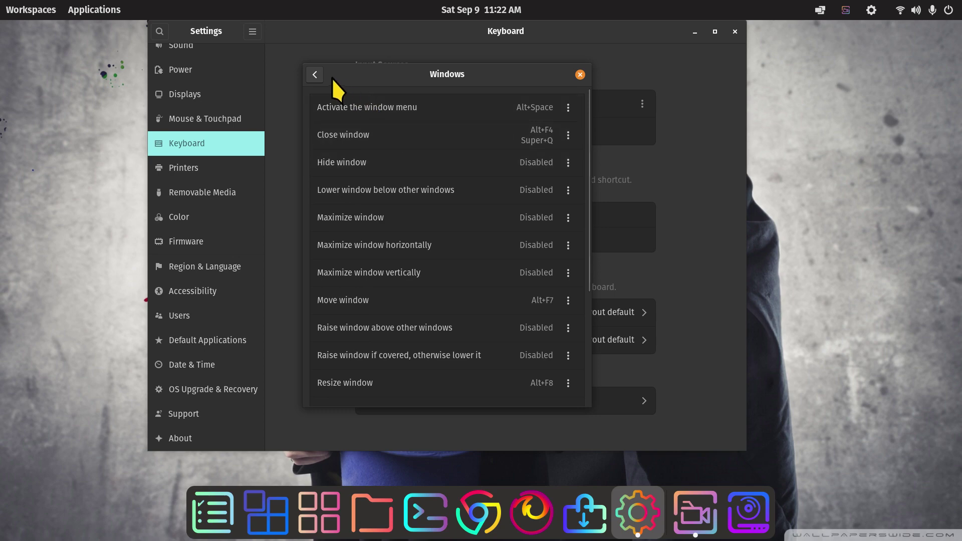
pyautogui.click(314, 76)
pyautogui.scroll(-1, 509, 285)
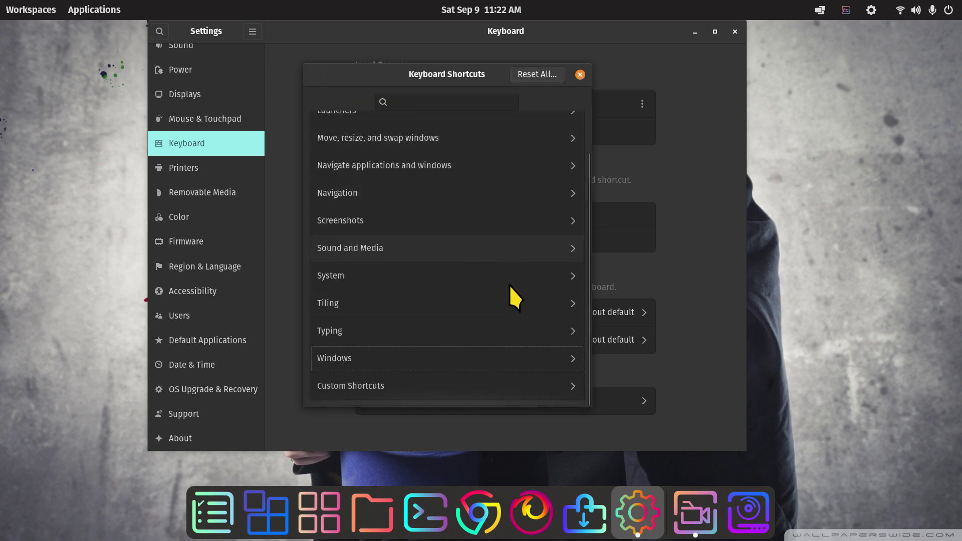
pyautogui.click(411, 391)
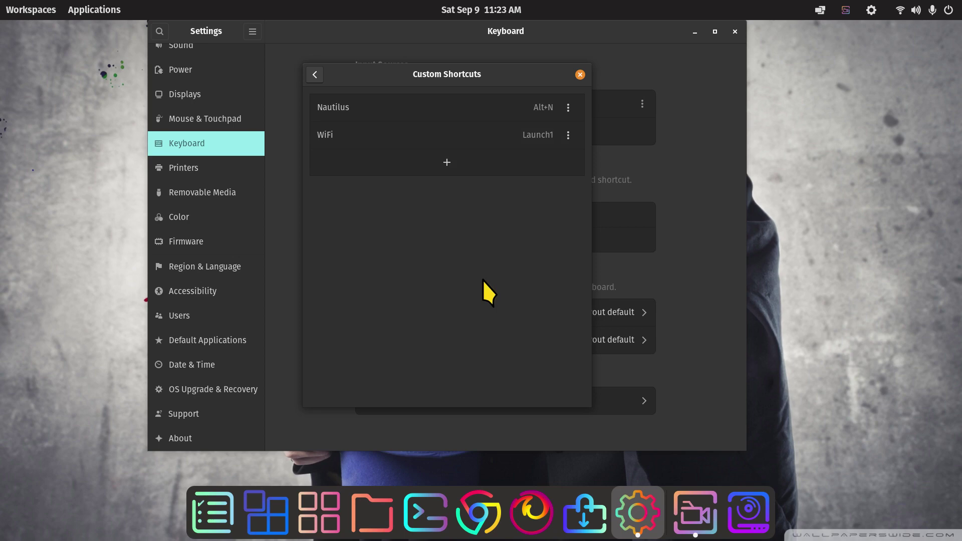
# - Launch Files with Alt+N, open About Files, and close Settings' custom shortcuts list
pyautogui.hotkey('alt', 'n')
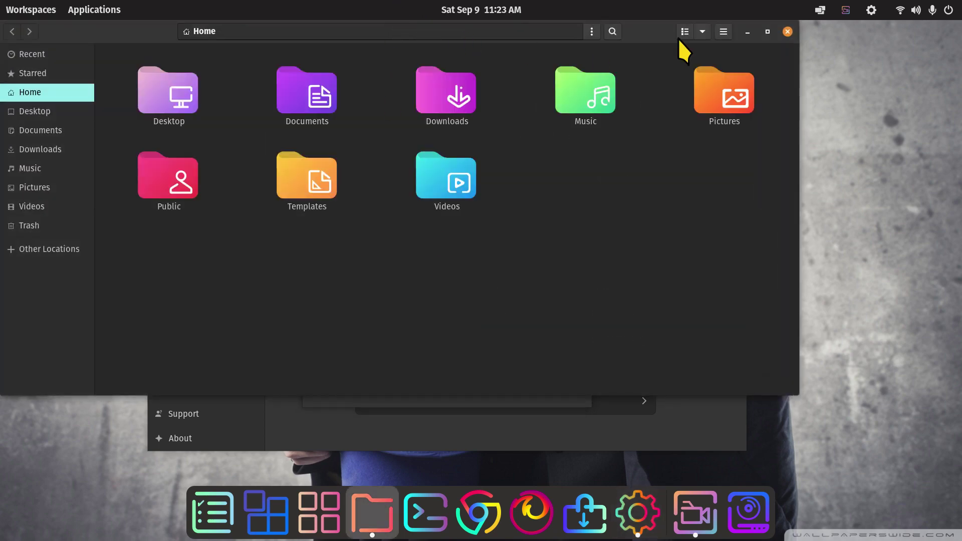
pyautogui.click(720, 37)
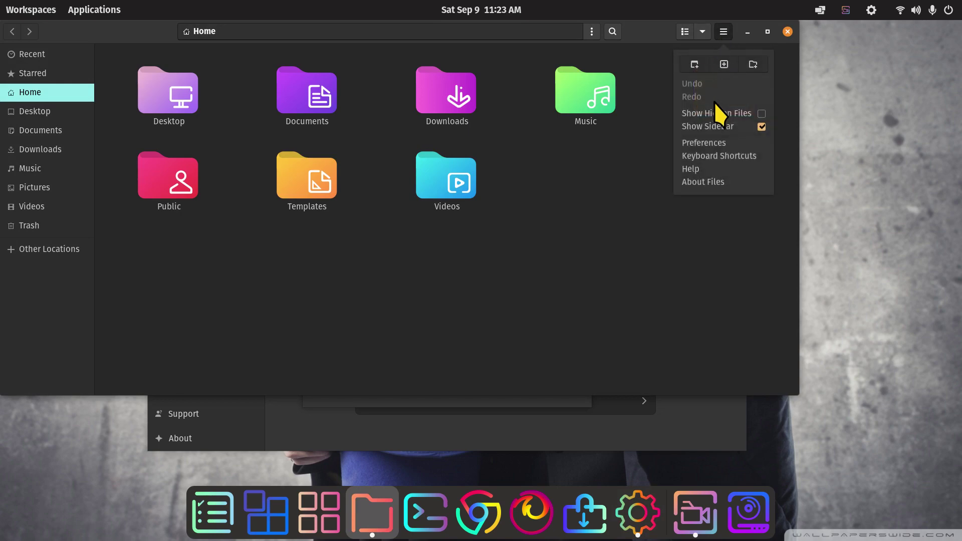
pyautogui.click(701, 181)
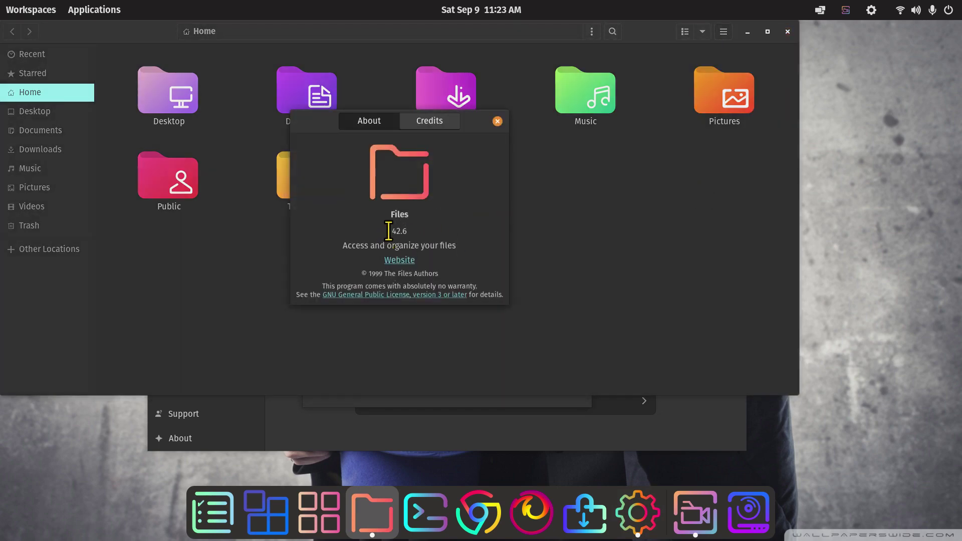
pyautogui.click(407, 438)
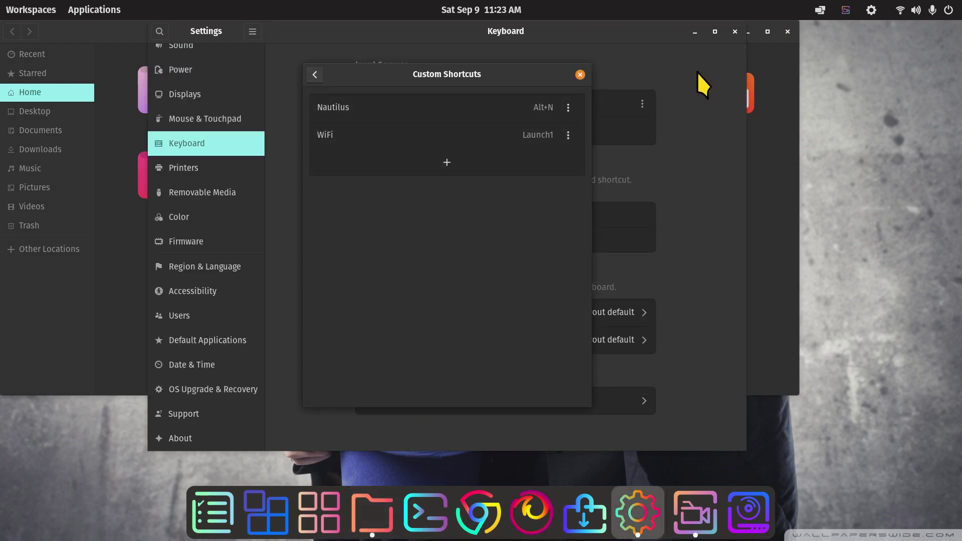
pyautogui.click(581, 74)
pyautogui.click(778, 60)
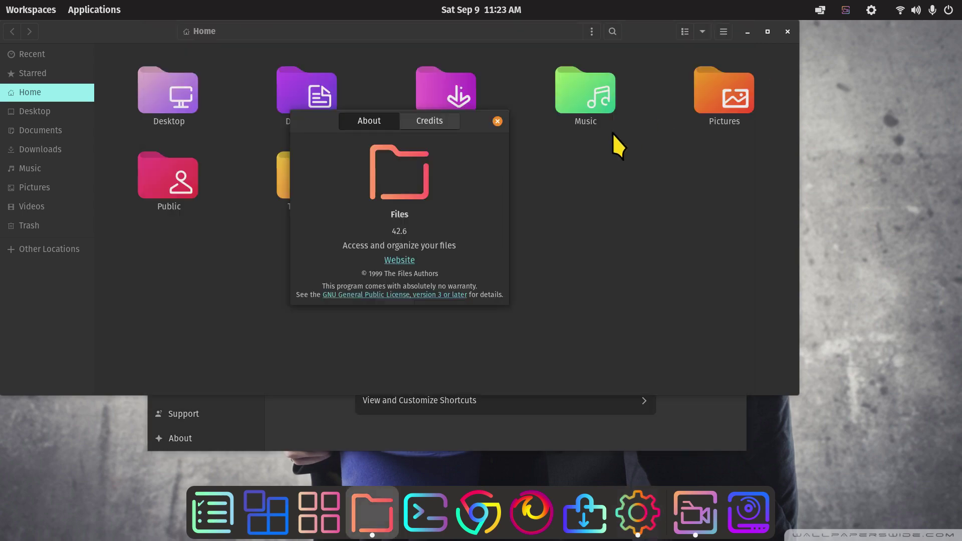
# - Visit the Files project website, then close Firefox, the About Files dialog and Files
pyautogui.click(397, 260)
pyautogui.scroll(-5, 406, 305)
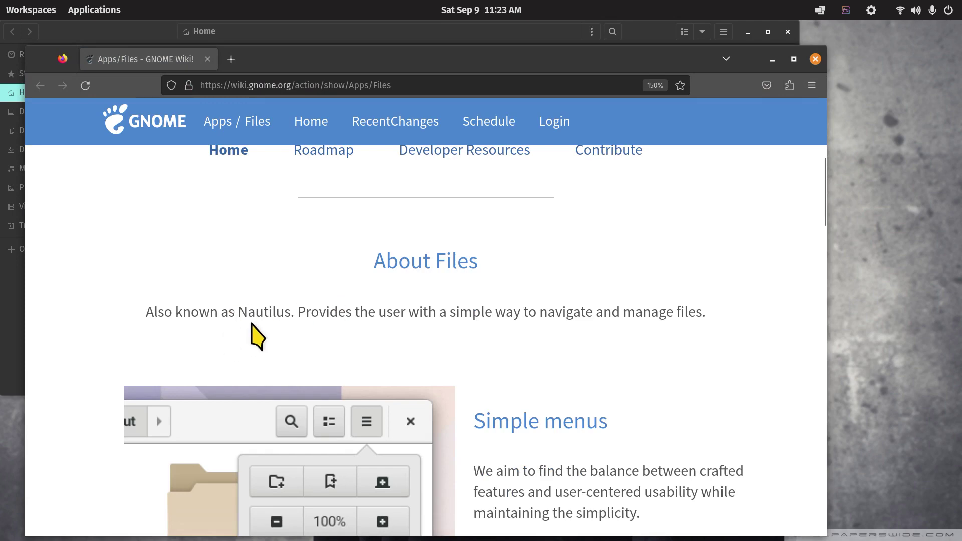
pyautogui.click(815, 59)
pyautogui.click(496, 121)
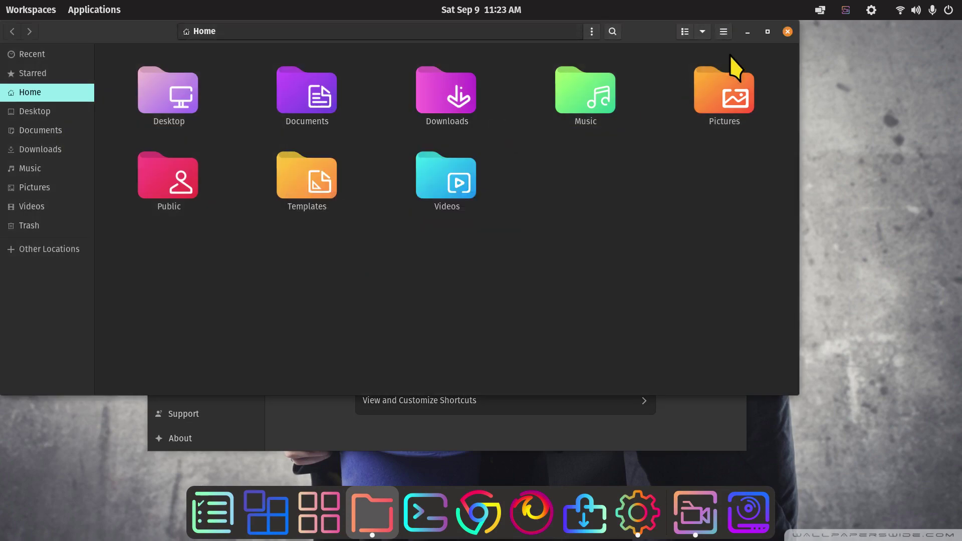
pyautogui.click(724, 33)
pyautogui.click(701, 181)
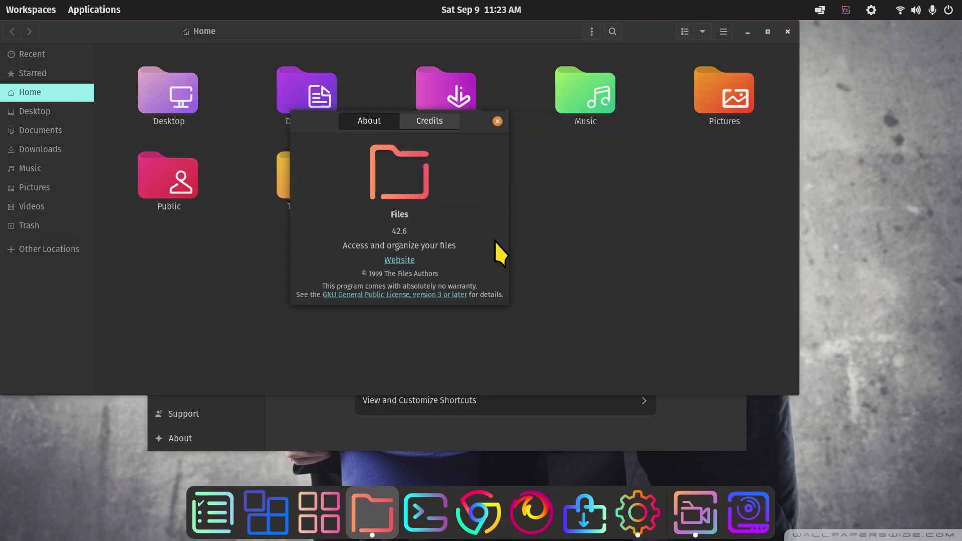
pyautogui.click(497, 121)
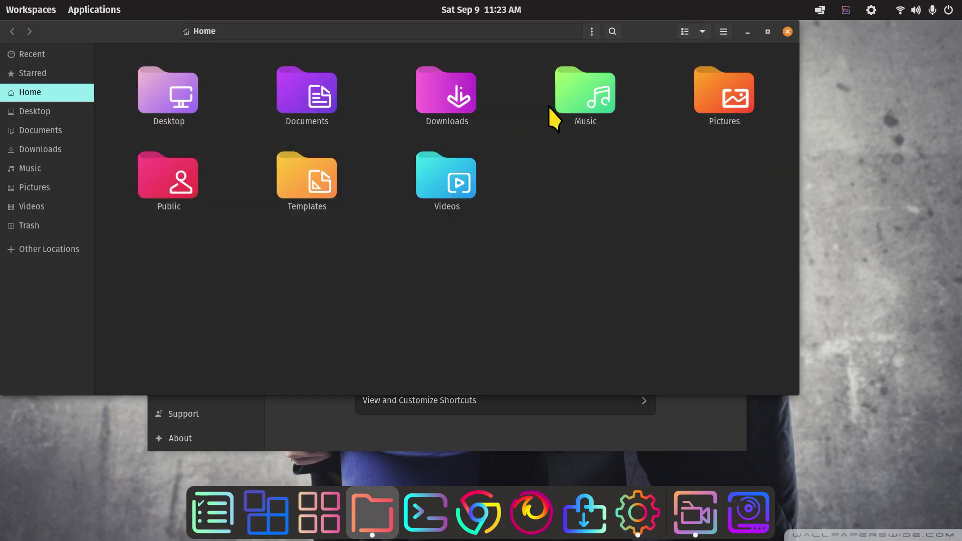
pyautogui.click(786, 32)
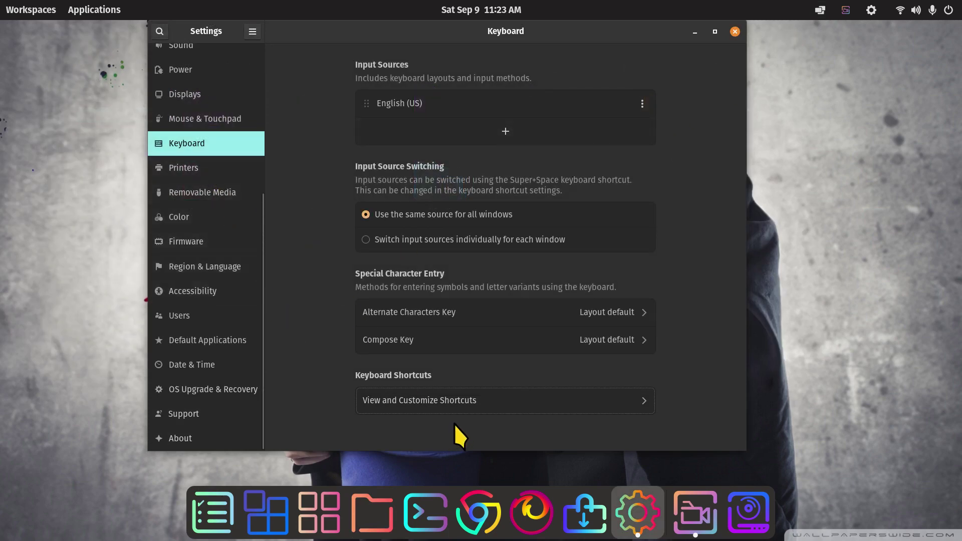
# - Inspect the Nautilus custom shortcut's name, command and Alt+N keys without changing them
pyautogui.click(499, 400)
pyautogui.scroll(-2, 505, 285)
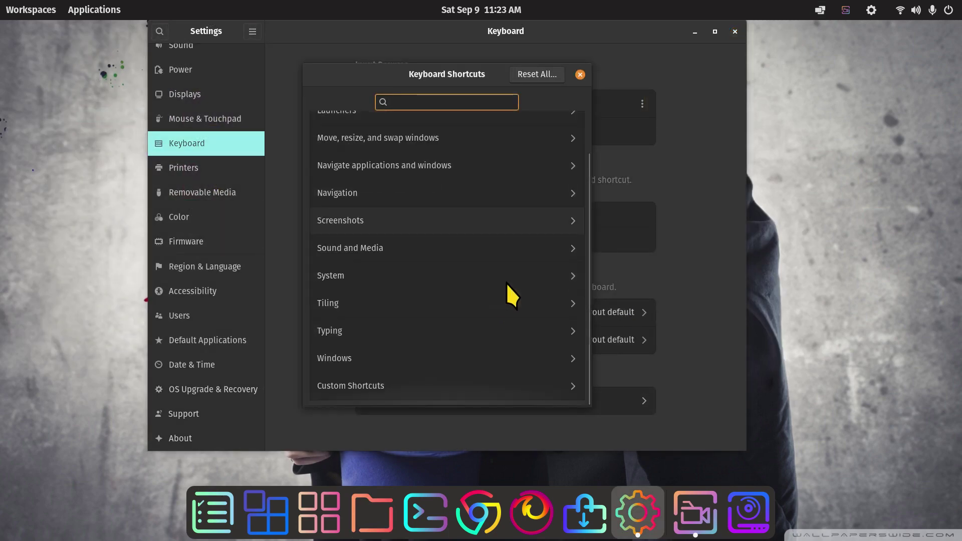
pyautogui.click(417, 390)
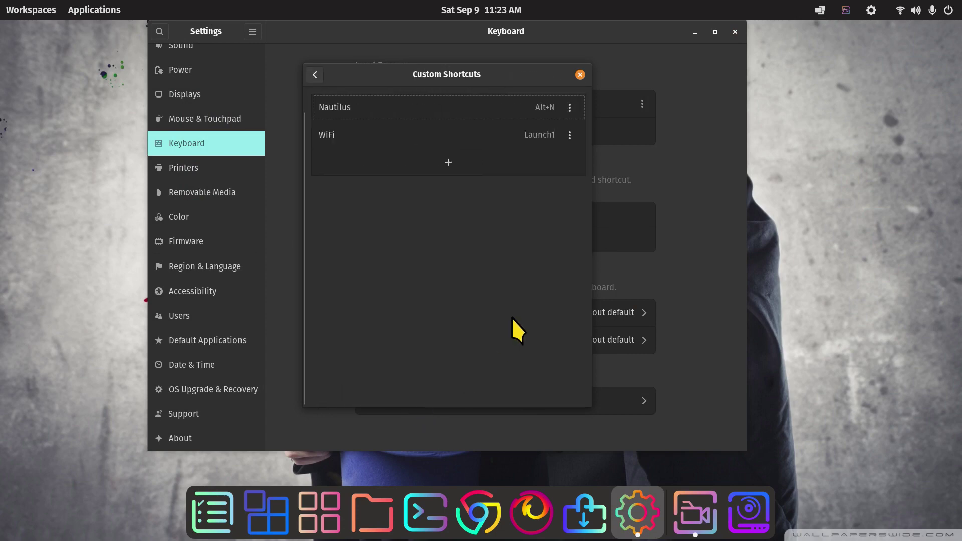
pyautogui.click(483, 108)
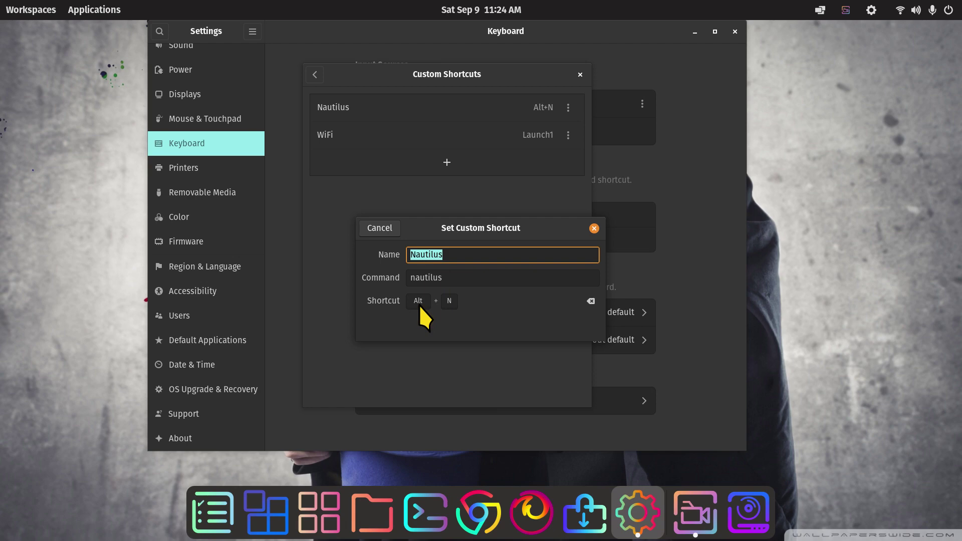
pyautogui.click(594, 229)
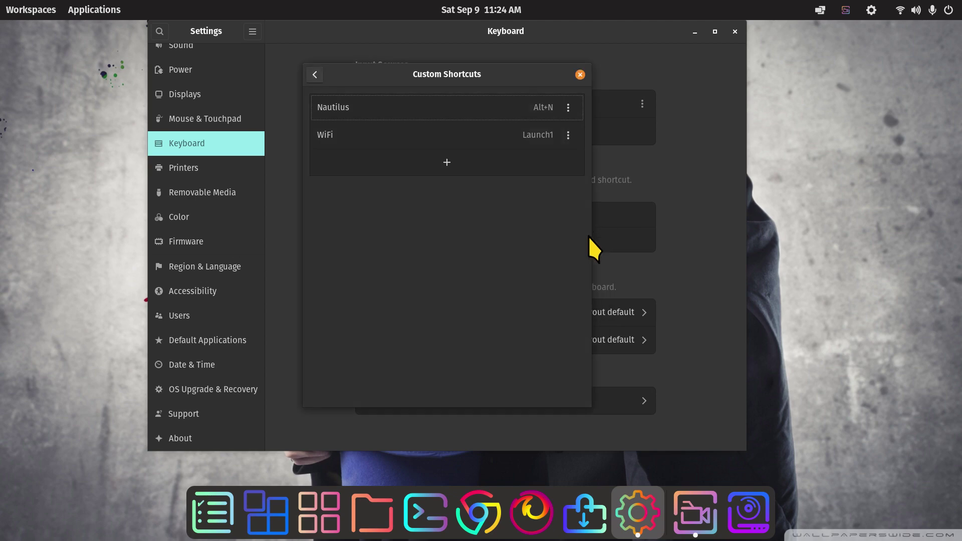
# - Open and cancel a blank new custom shortcut form, then close Settings
pyautogui.click(446, 165)
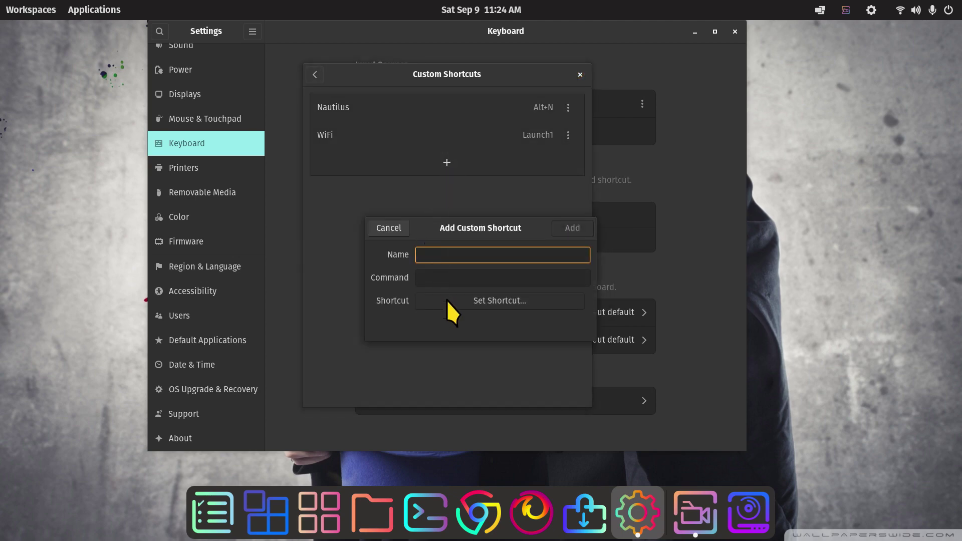
pyautogui.click(390, 229)
pyautogui.click(580, 75)
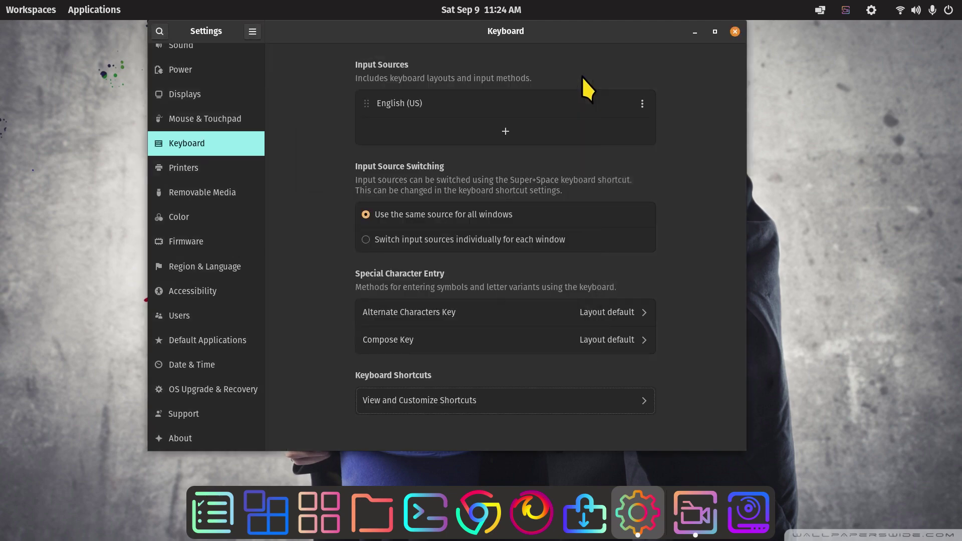
pyautogui.click(734, 31)
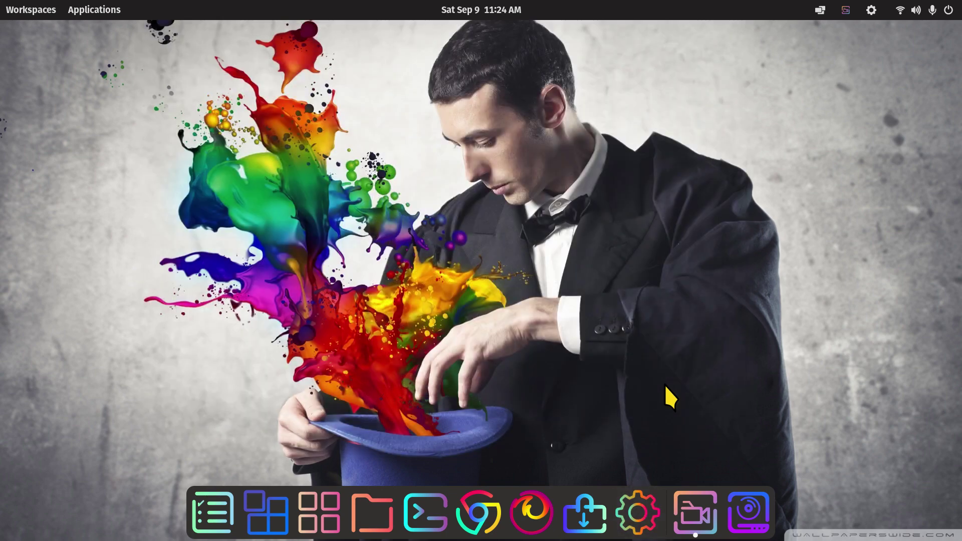